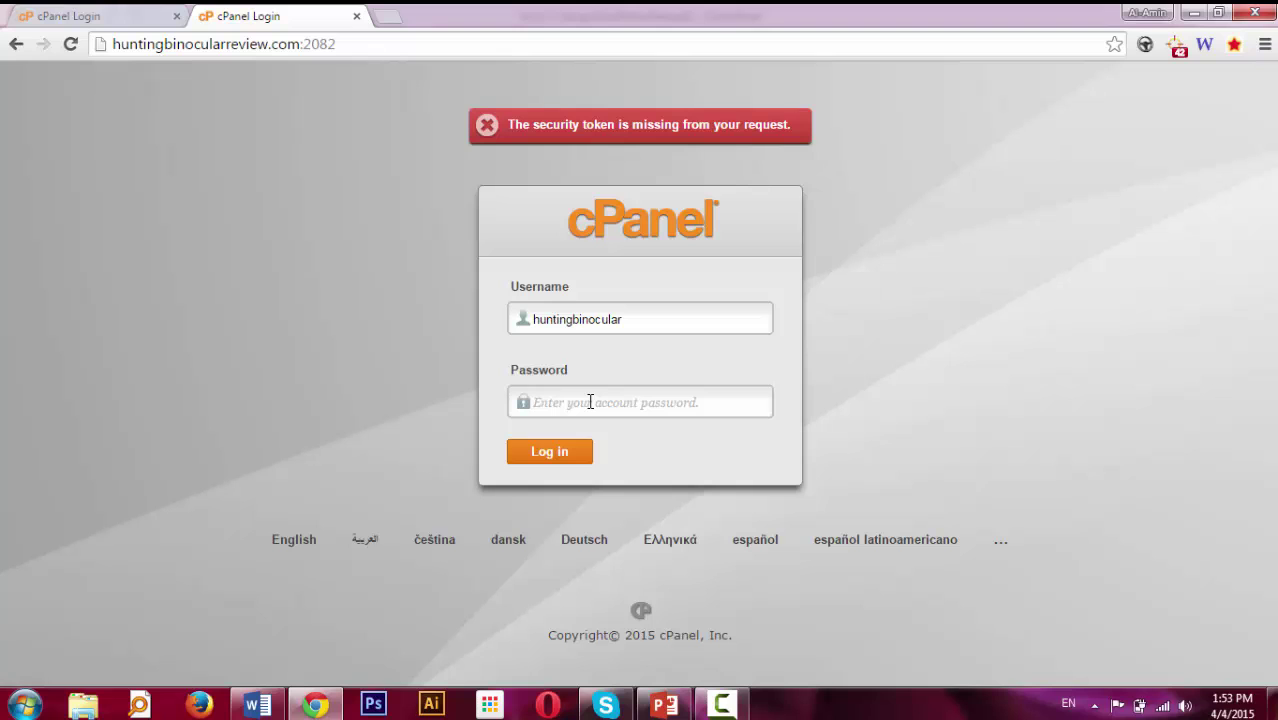
# Log into the cPanel account, let Chrome save the password, and scroll down the x3 dashboard.
pyautogui.click(550, 452)
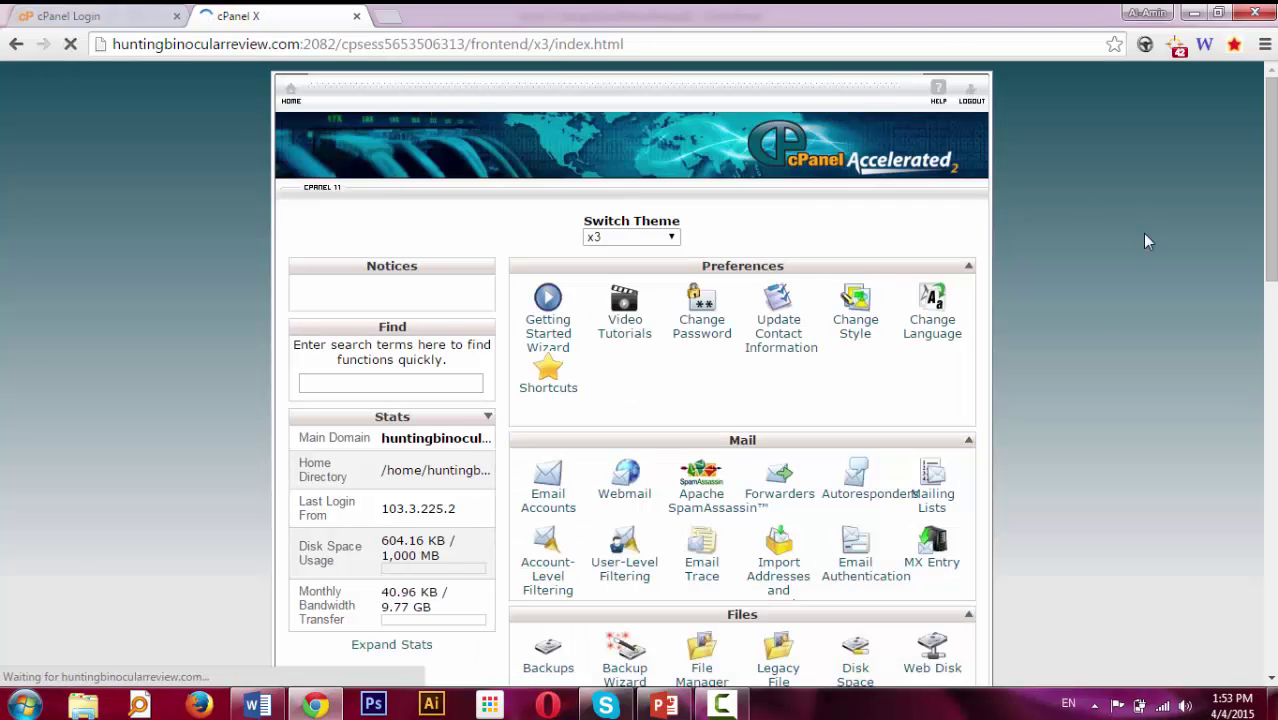
pyautogui.click(952, 184)
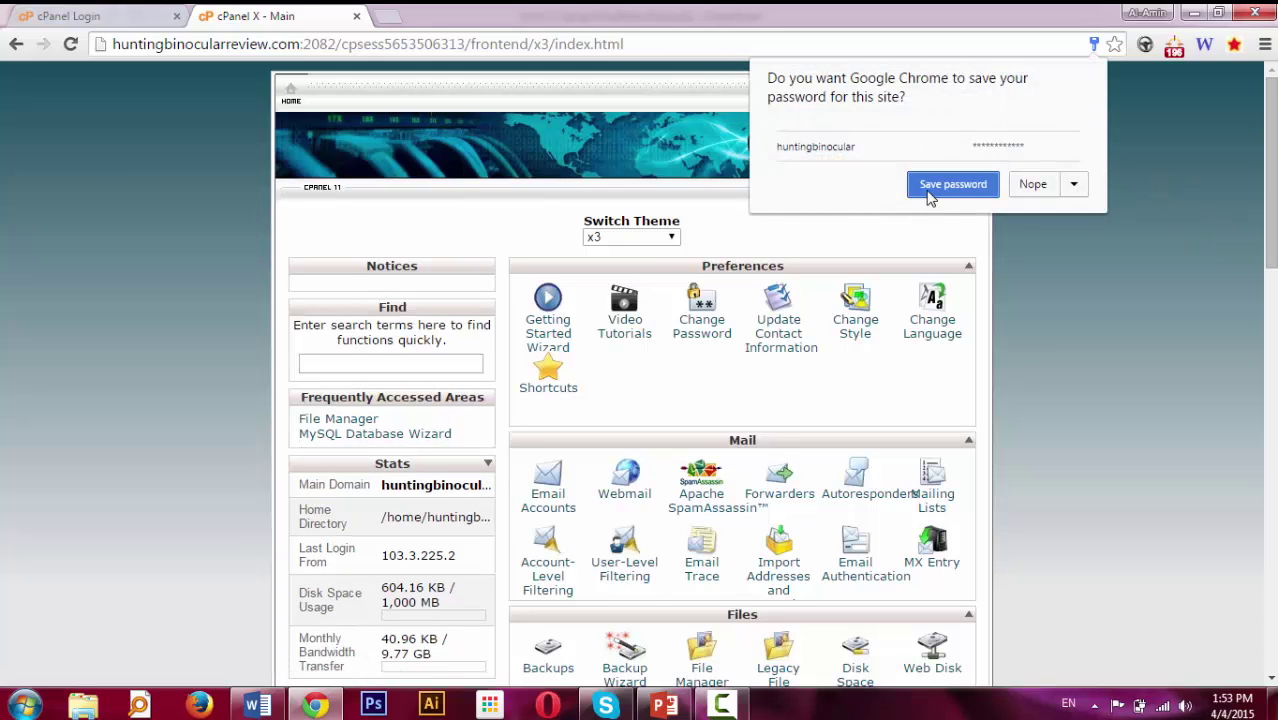
pyautogui.scroll(-1, 930, 200)
pyautogui.scroll(-10, 640, 375)
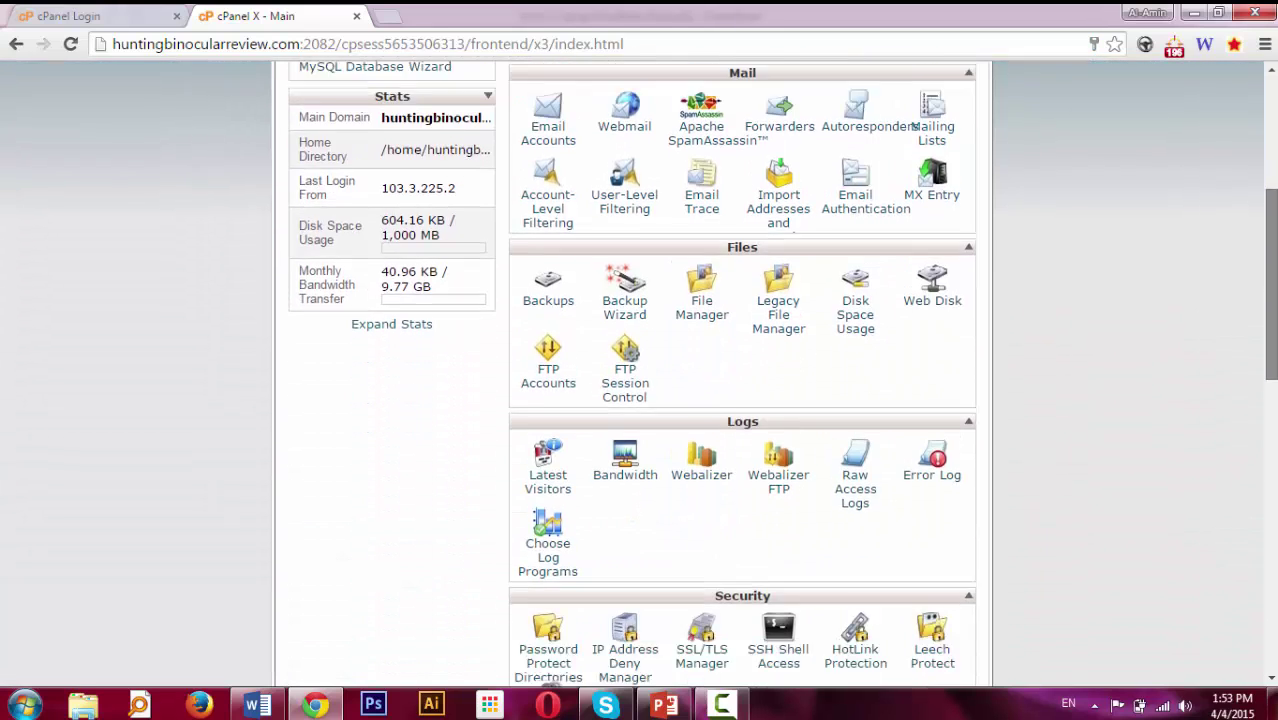
pyautogui.moveTo(1272, 542); pyautogui.dragTo(1257, 113)
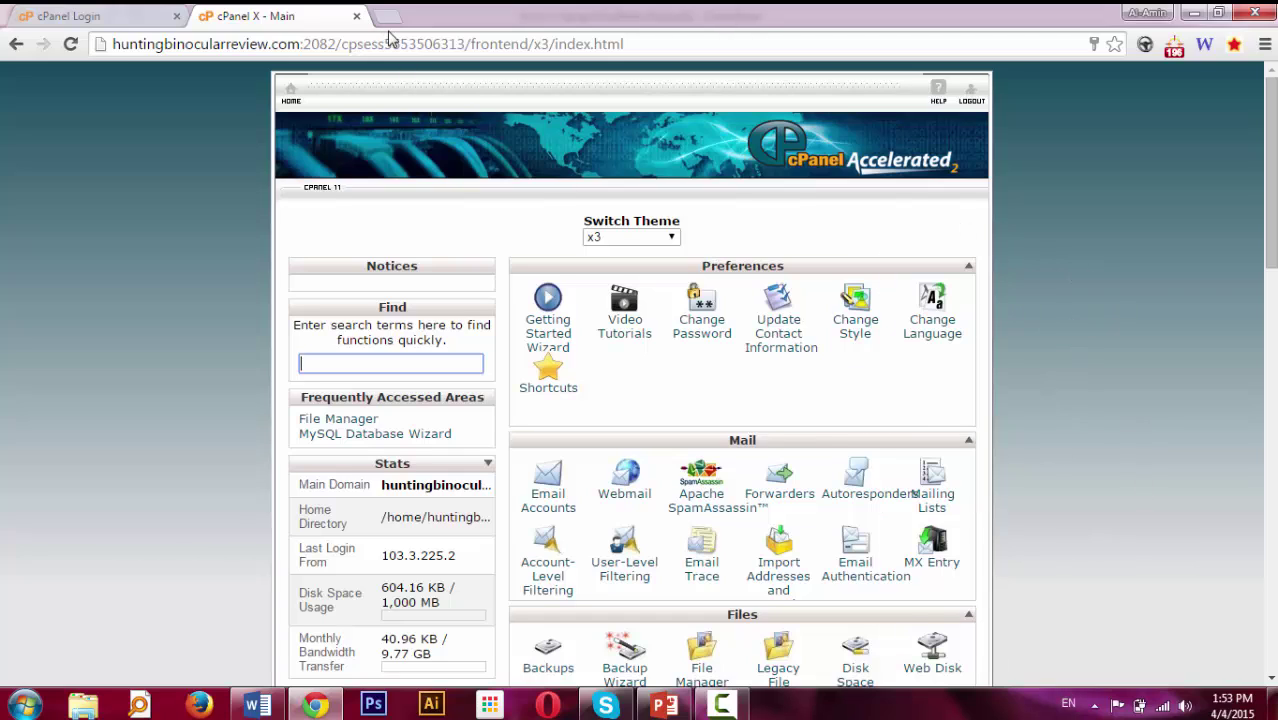
# Search 'wordpress download' in a new tab and download the WordPress 4.1.1 zip.
pyautogui.click(392, 24)
pyautogui.write('wordpress')
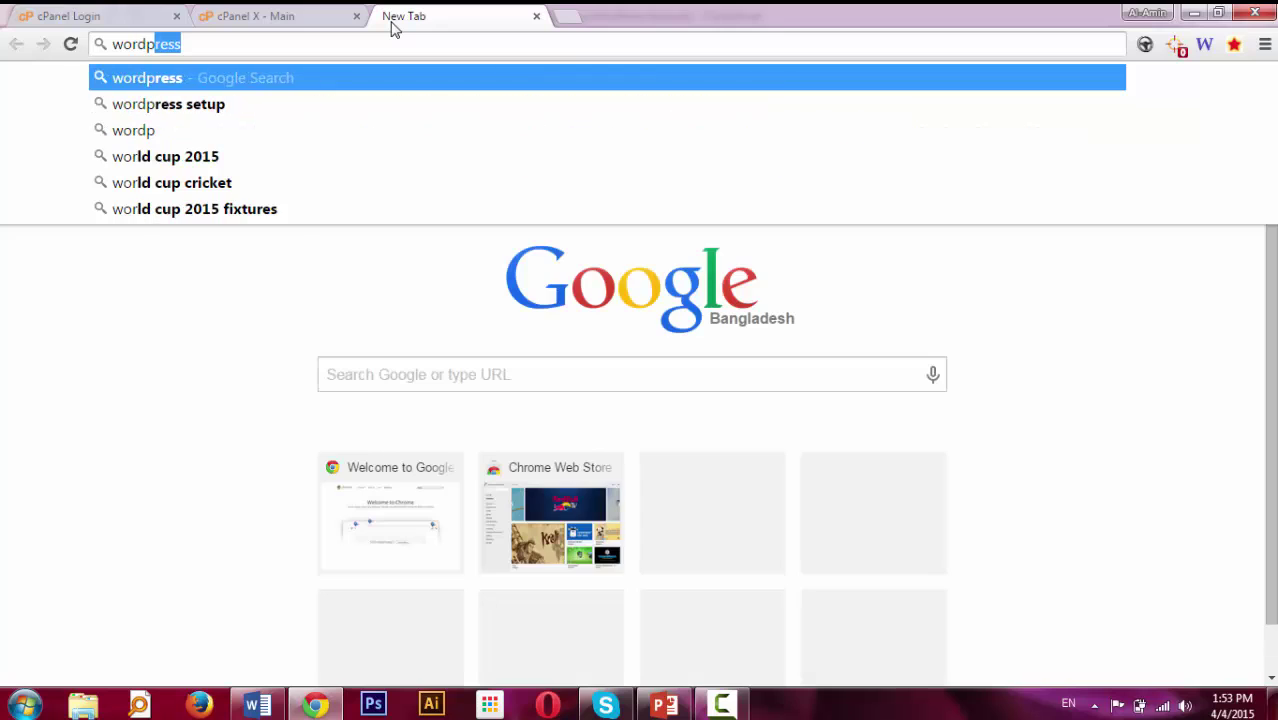
pyautogui.write(' download')
pyautogui.press('Return')
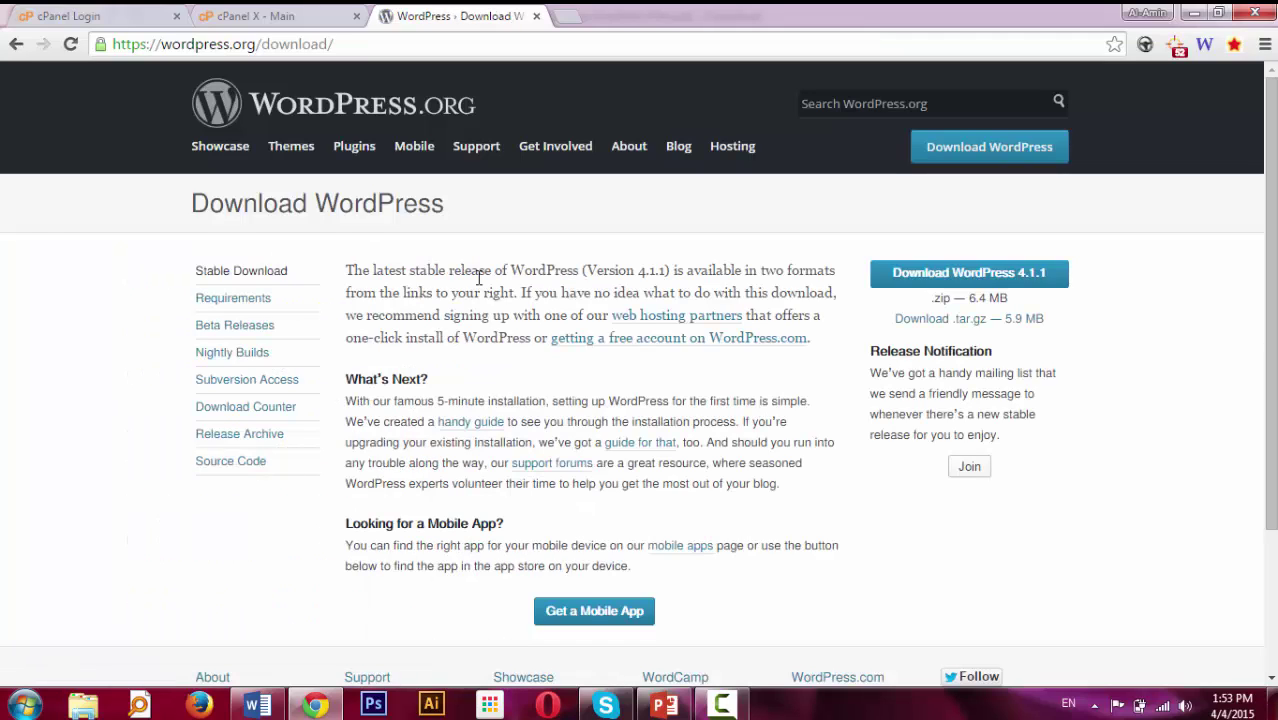
pyautogui.click(979, 285)
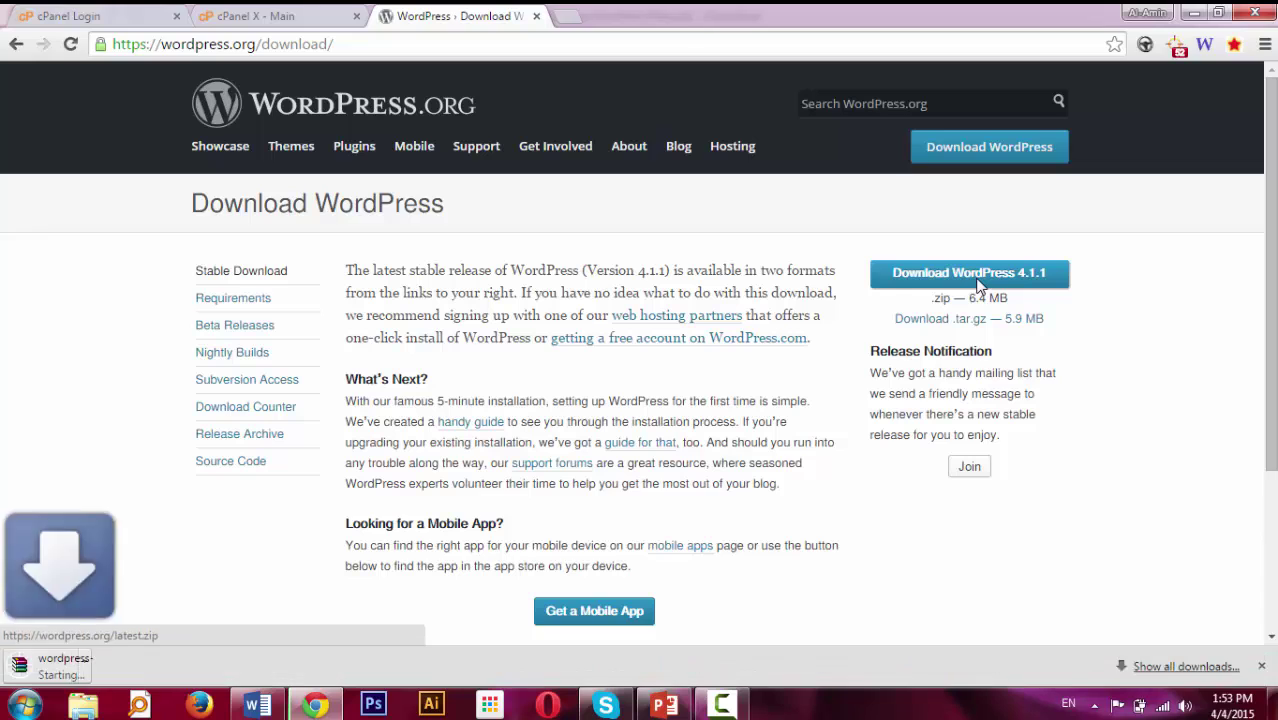
# Clear the finished downloads list and return to the cPanel dashboard tab.
pyautogui.click(1138, 668)
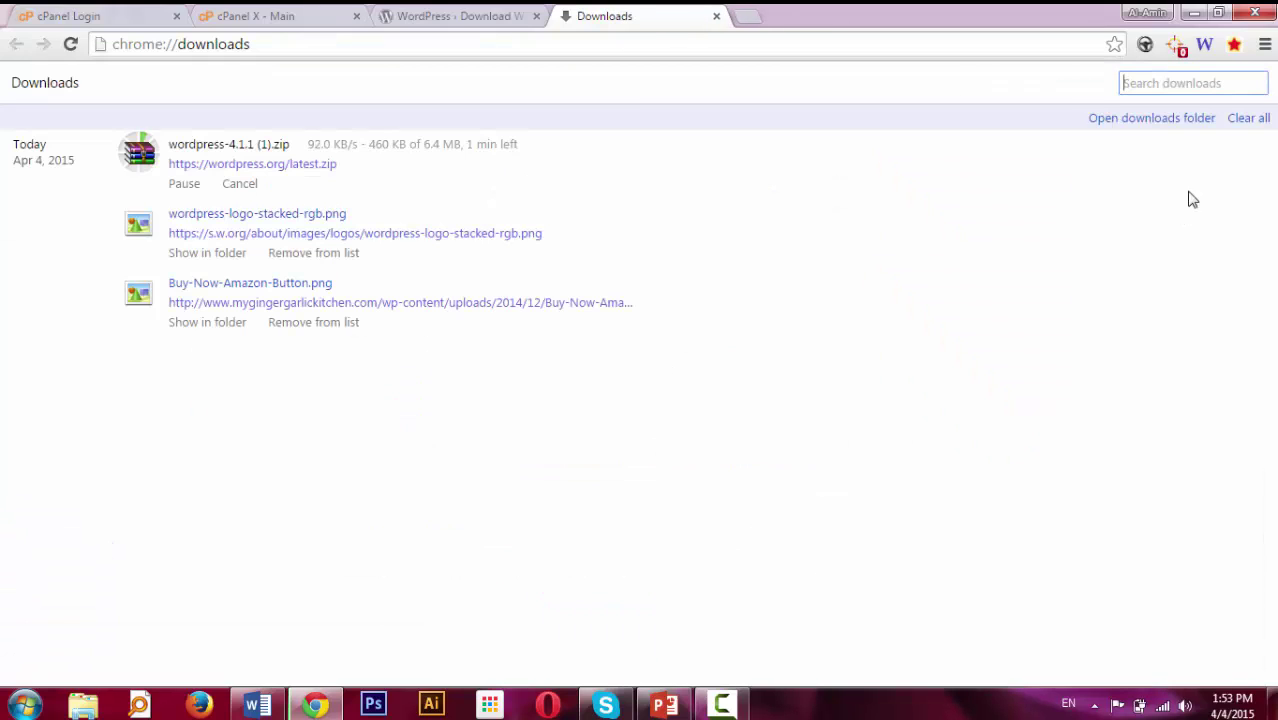
pyautogui.click(1248, 119)
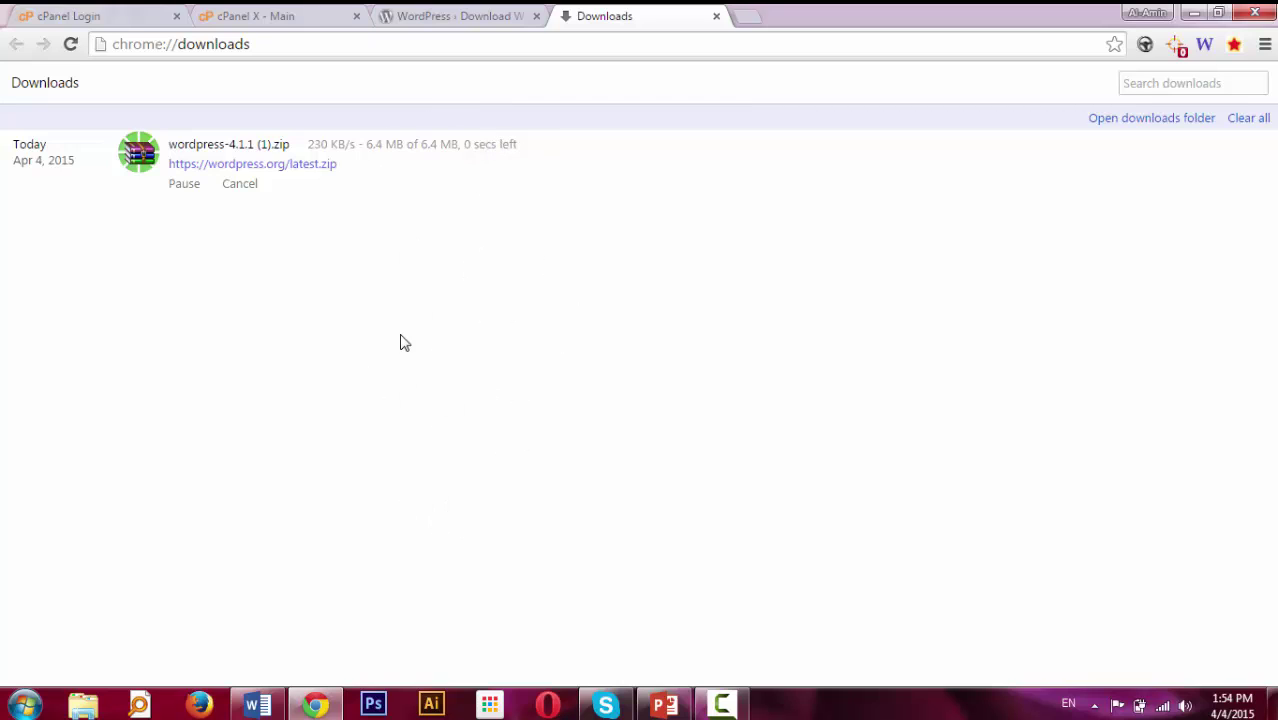
pyautogui.click(252, 17)
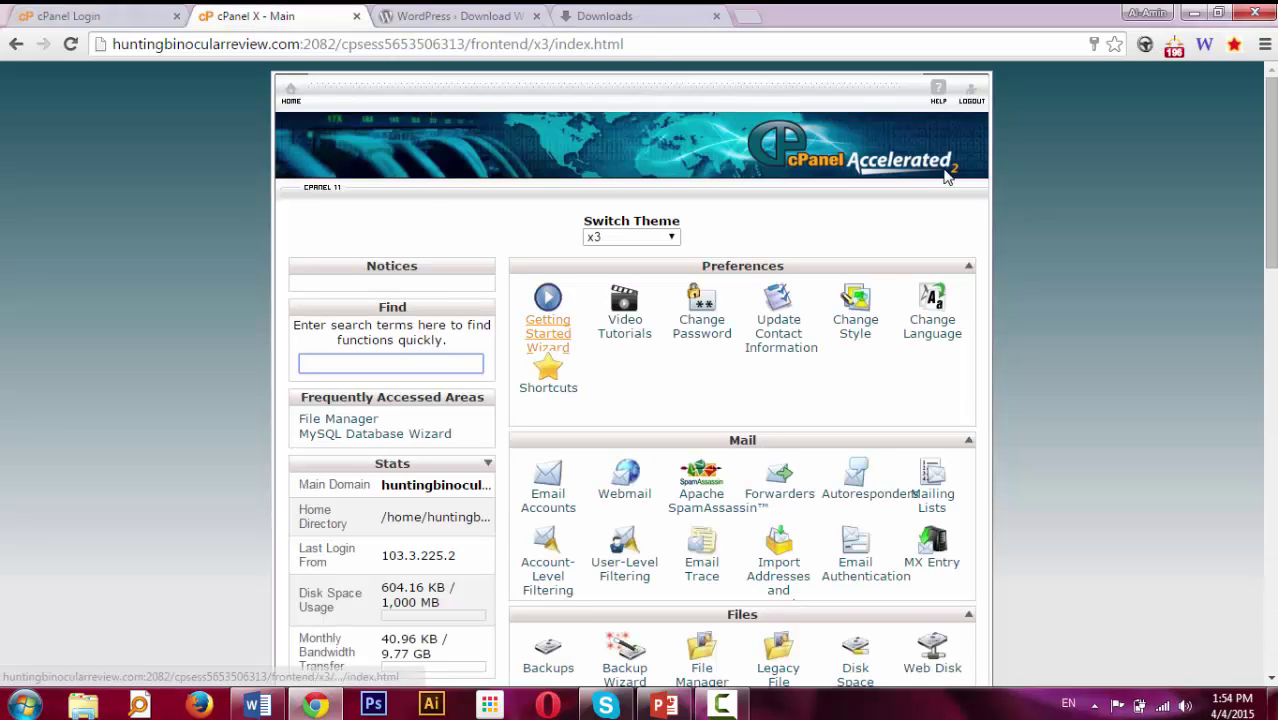
# Open File Manager at the Web Root (public_html/www).
pyautogui.scroll(-3, 745, 437)
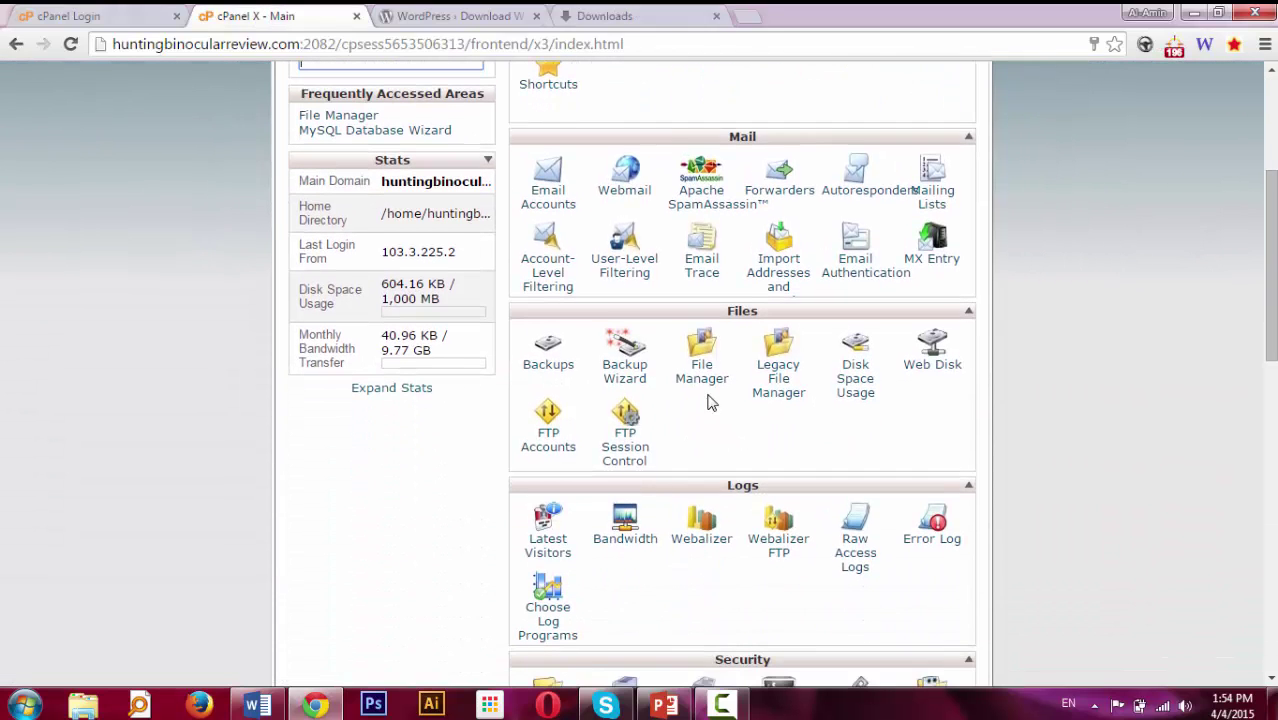
pyautogui.click(700, 372)
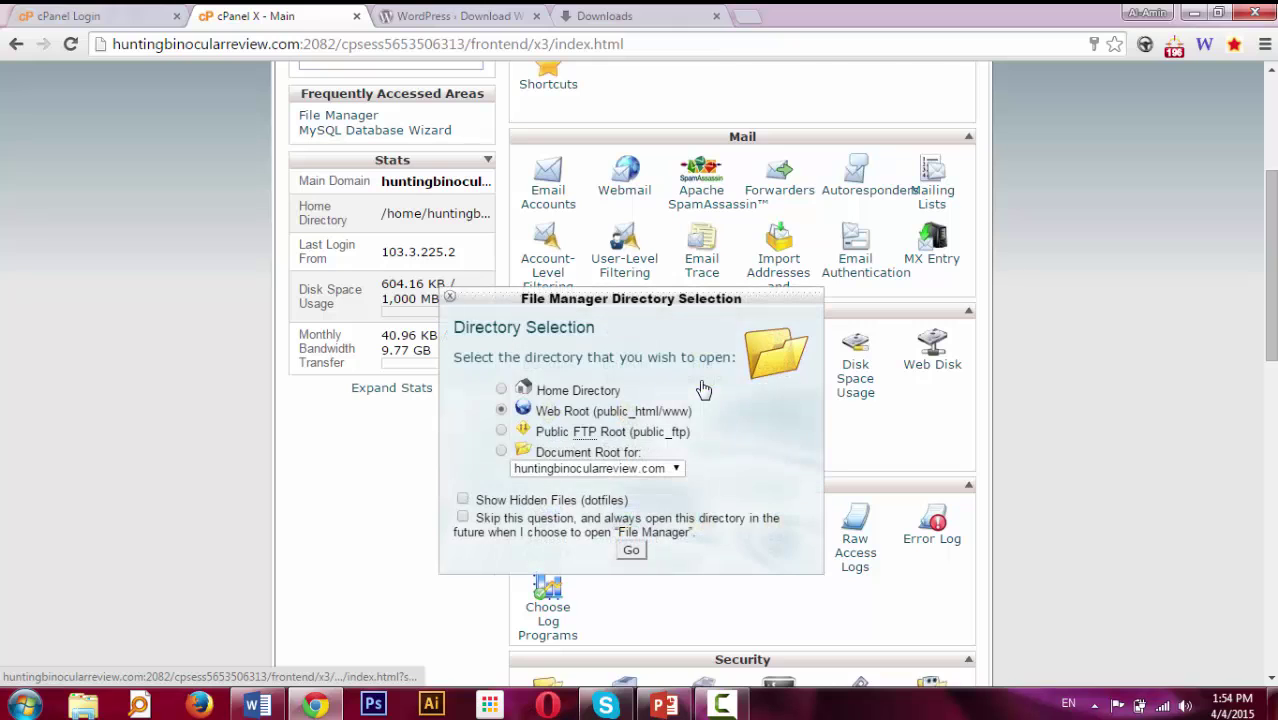
pyautogui.click(631, 551)
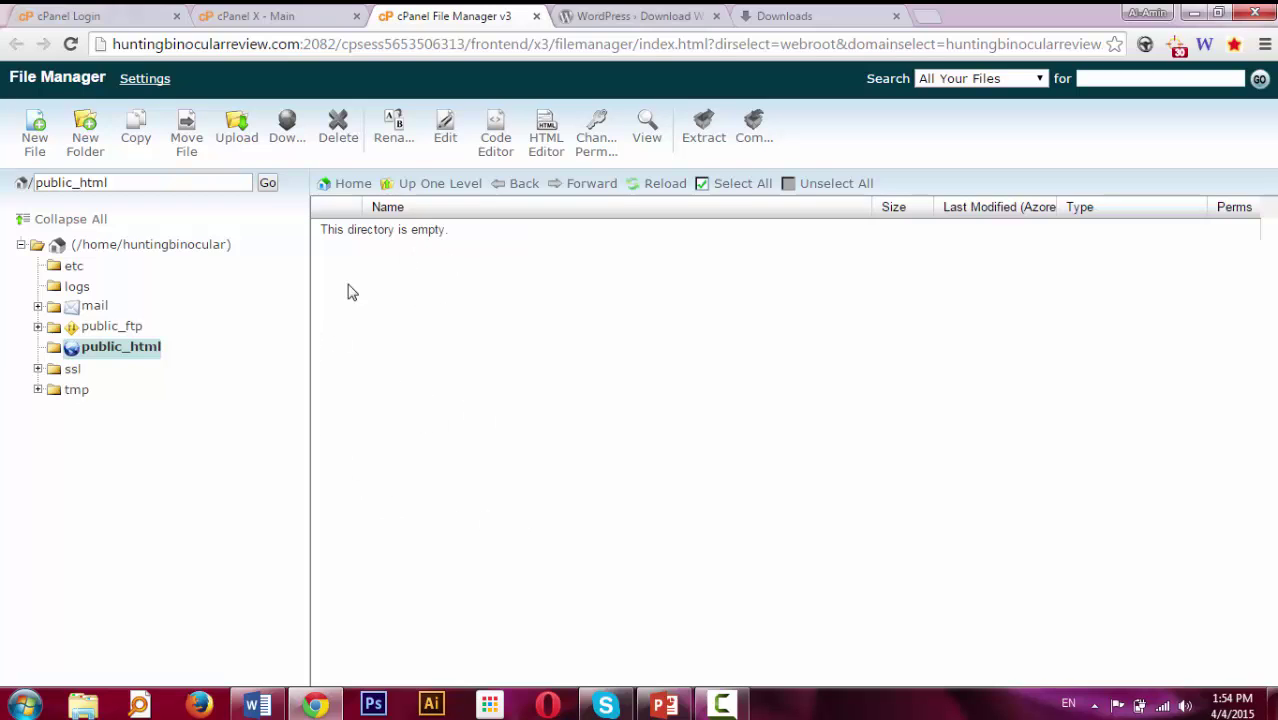
# Upload wordpress-4.1.1 (1).zip from the Downloads folder into public_html.
pyautogui.click(237, 140)
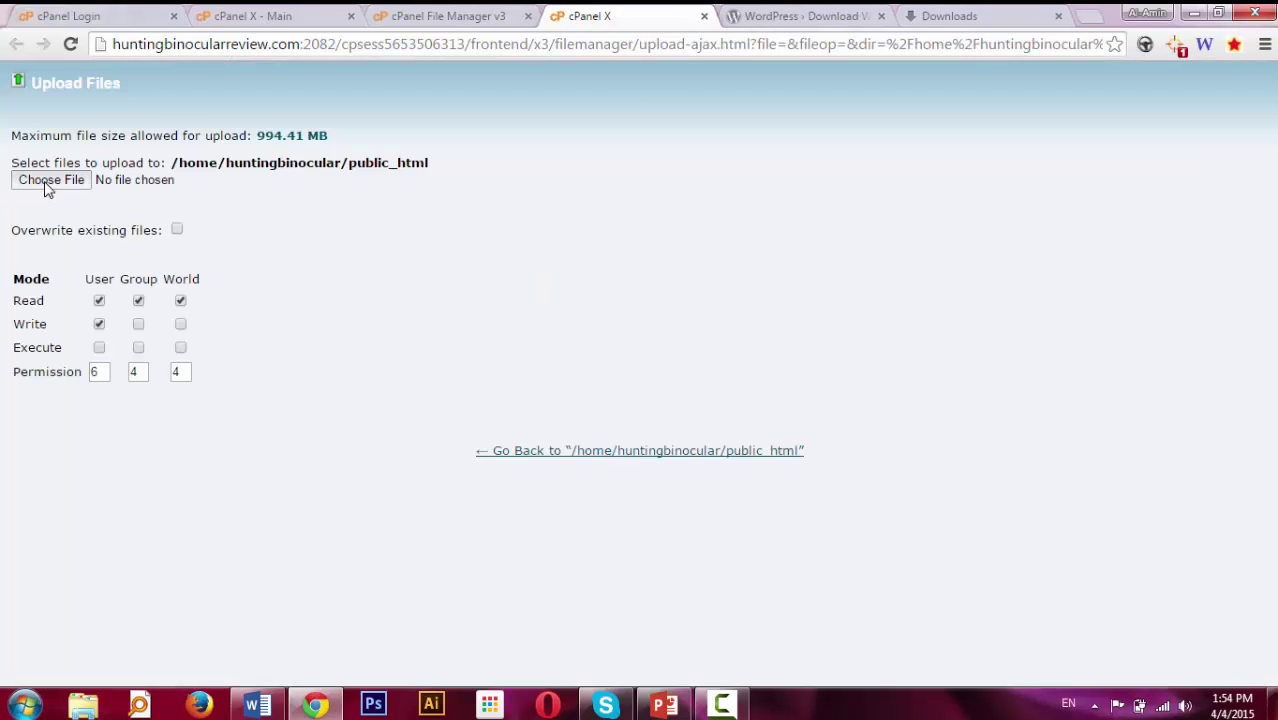
pyautogui.click(44, 189)
pyautogui.doubleClick(293, 21)
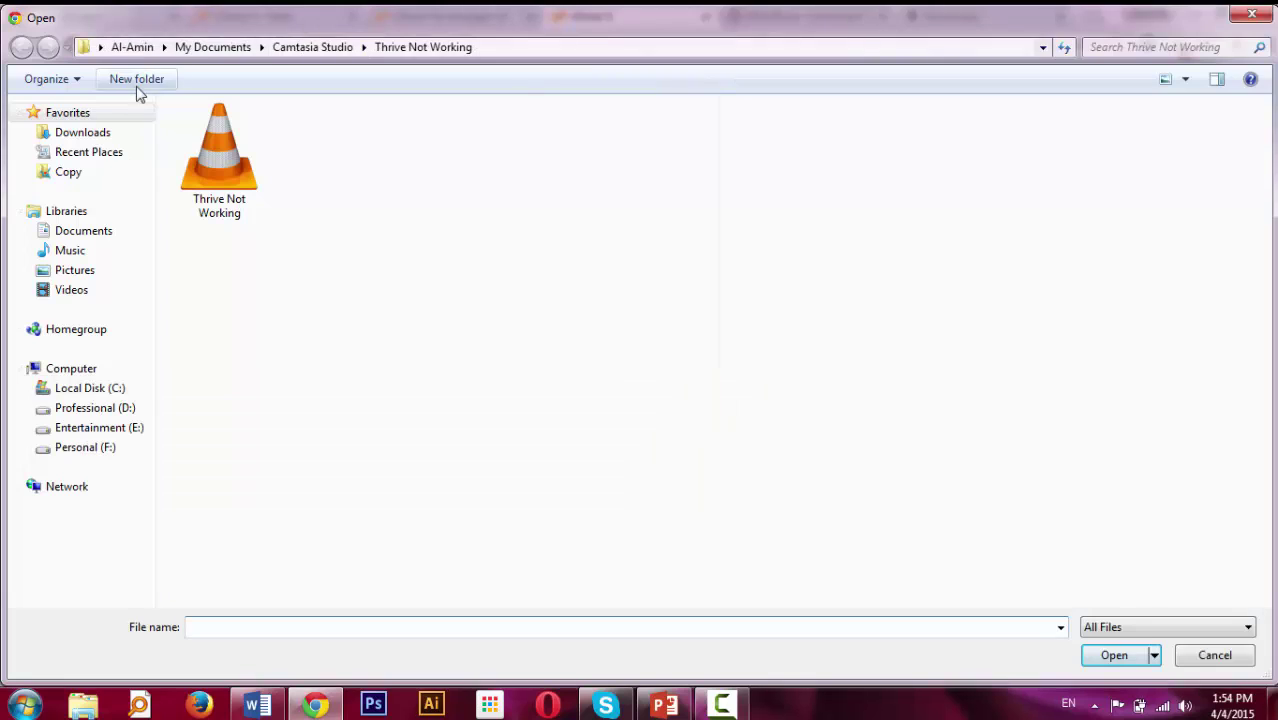
pyautogui.click(80, 133)
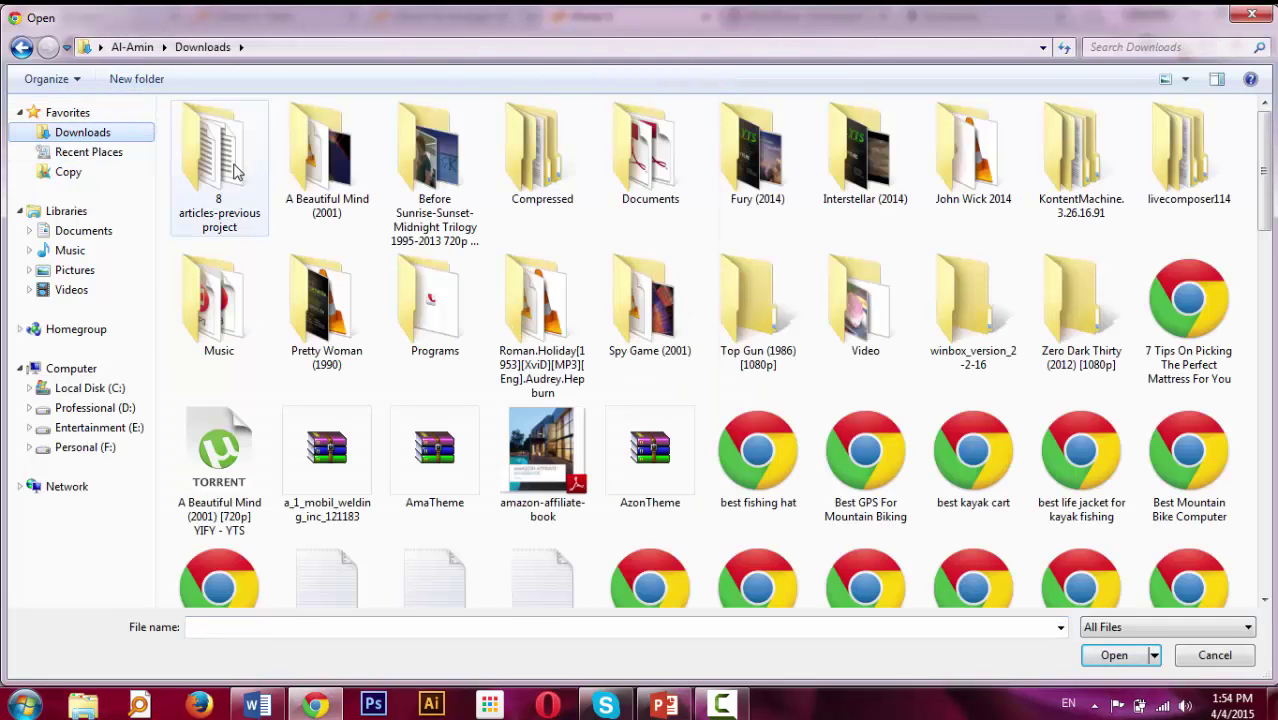
pyautogui.press('w')
pyautogui.press('w')
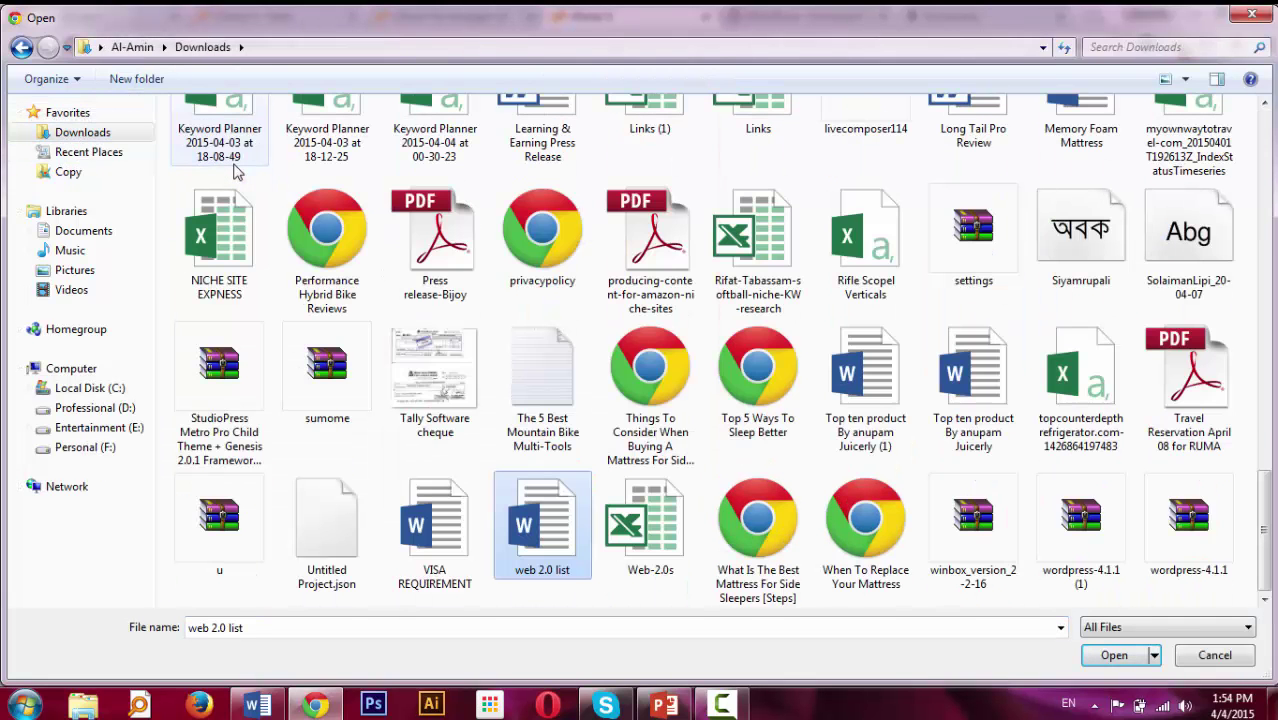
pyautogui.doubleClick(1056, 528)
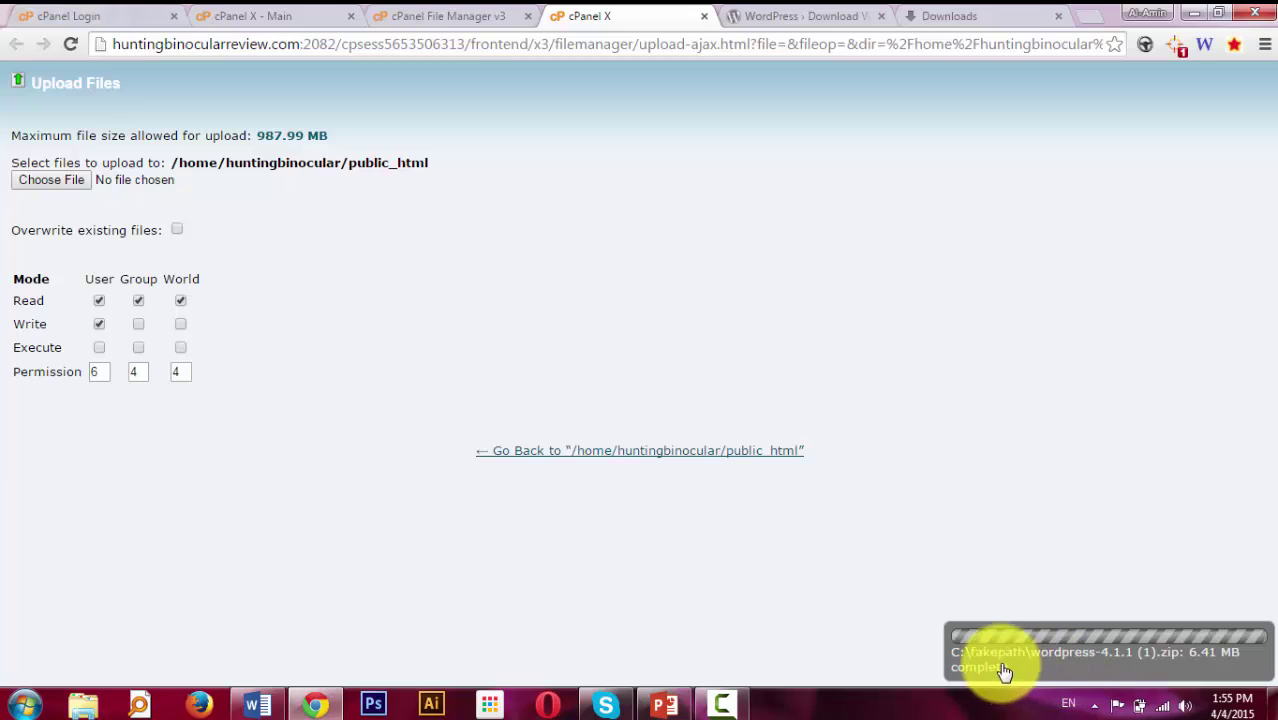
# Extract the uploaded wordpress-4.1.1 (1).zip into public_html.
pyautogui.click(412, 16)
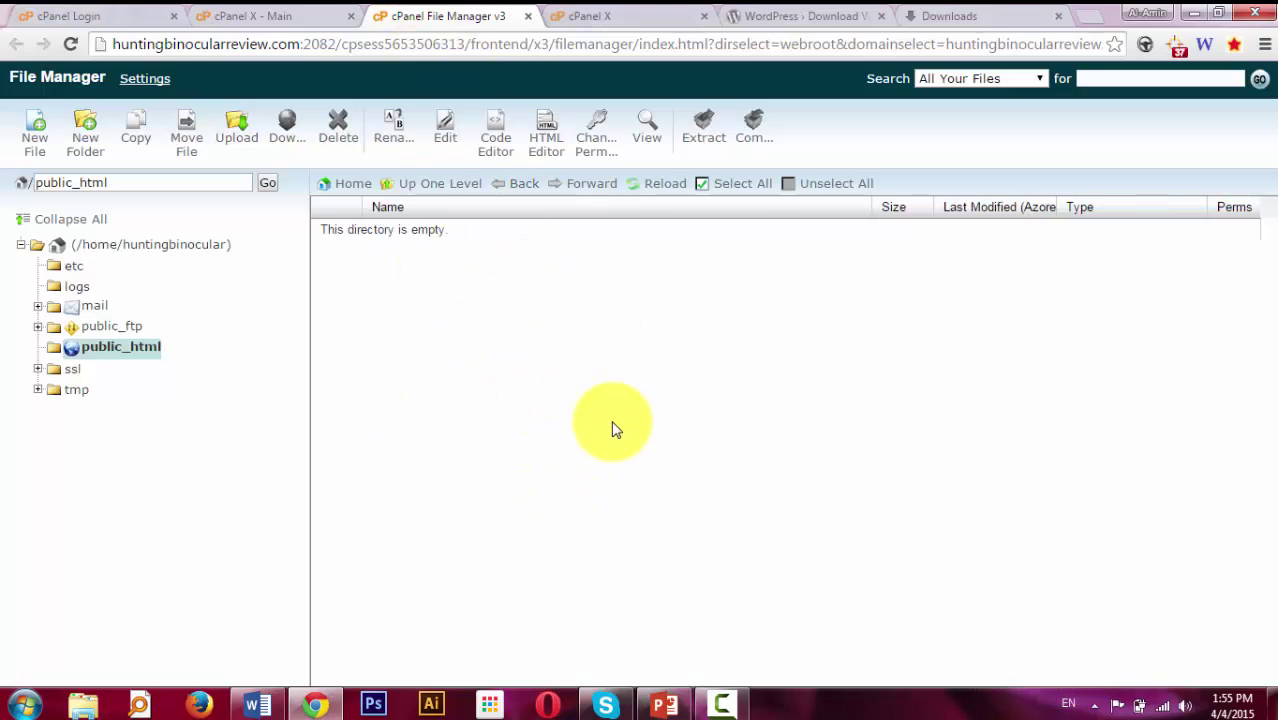
pyautogui.click(650, 189)
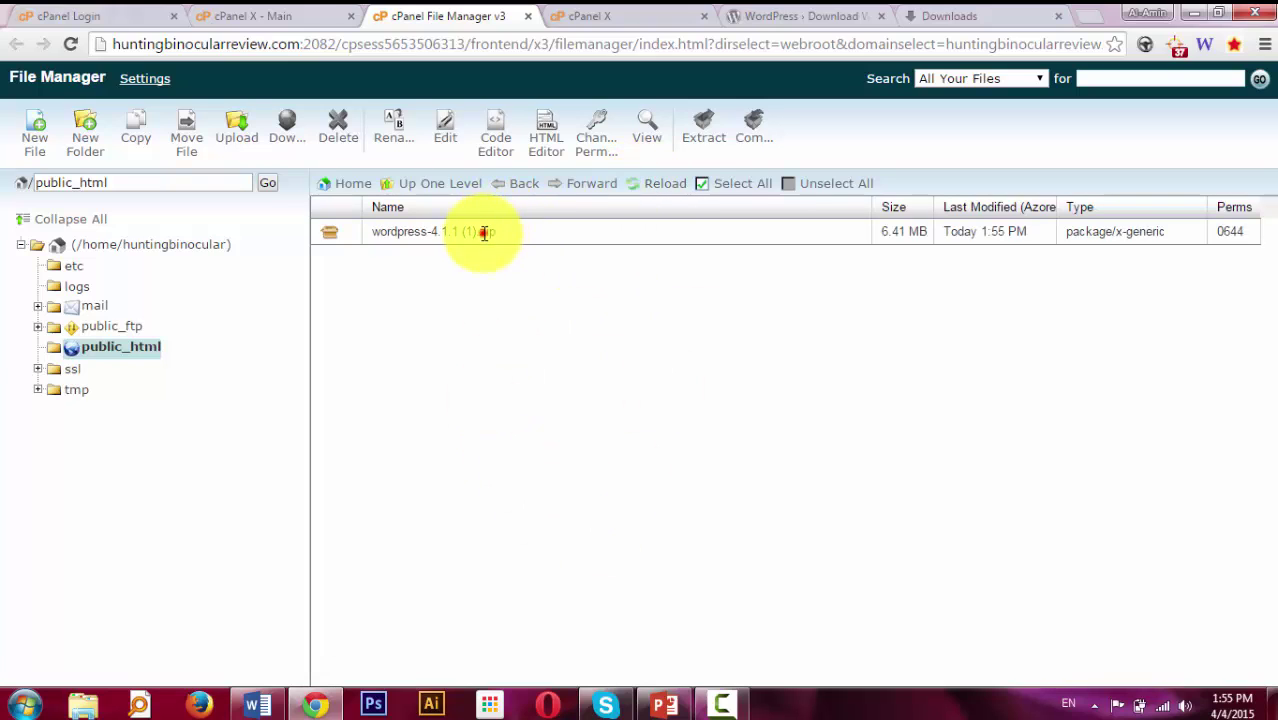
pyautogui.click(484, 232)
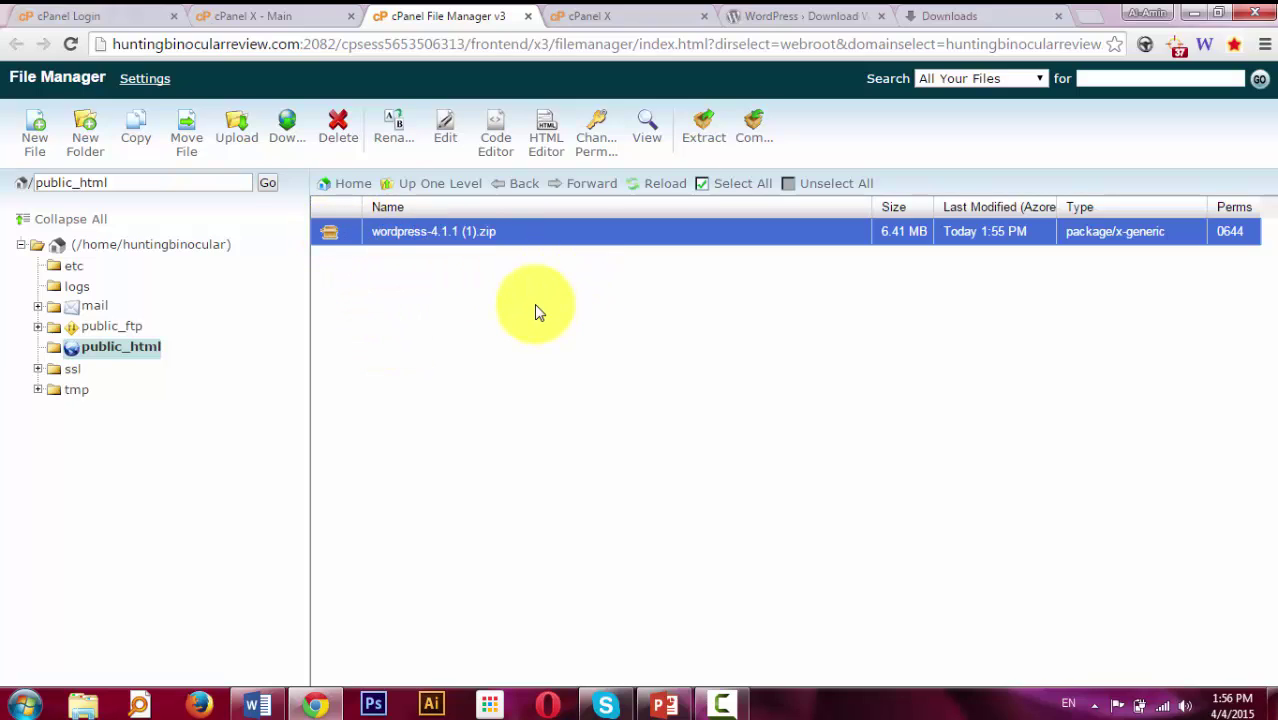
pyautogui.click(712, 140)
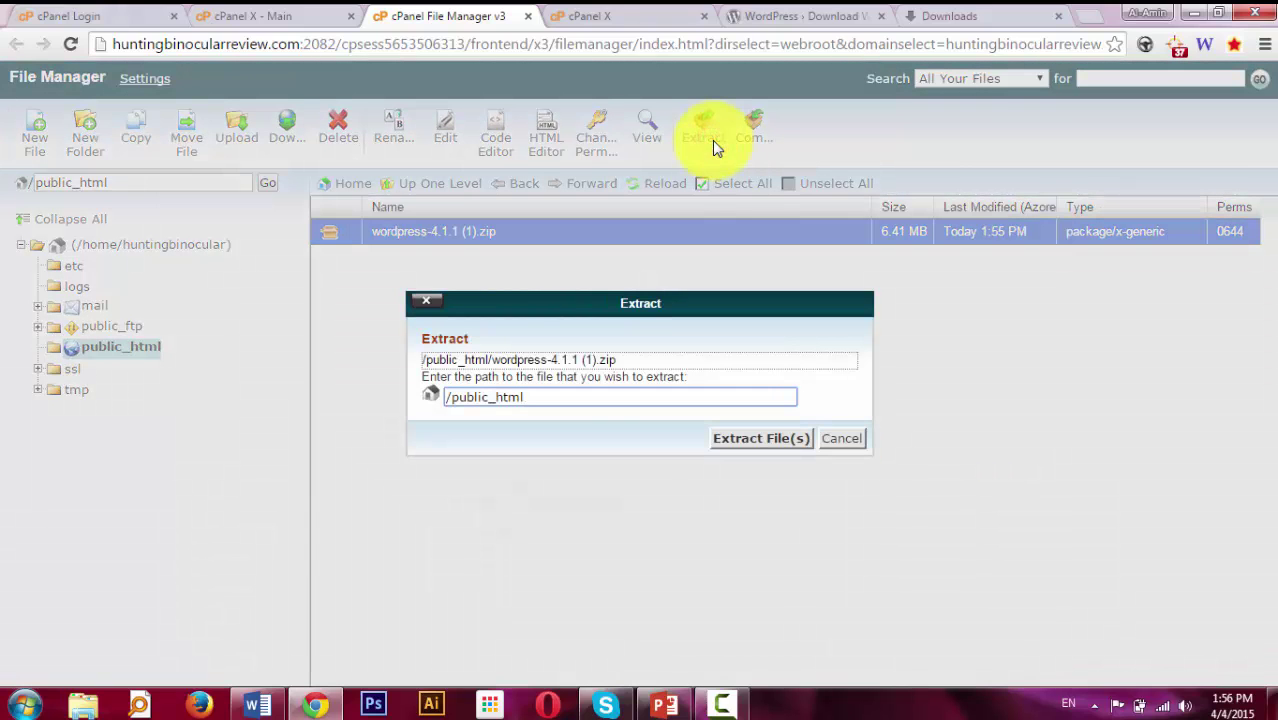
pyautogui.click(737, 441)
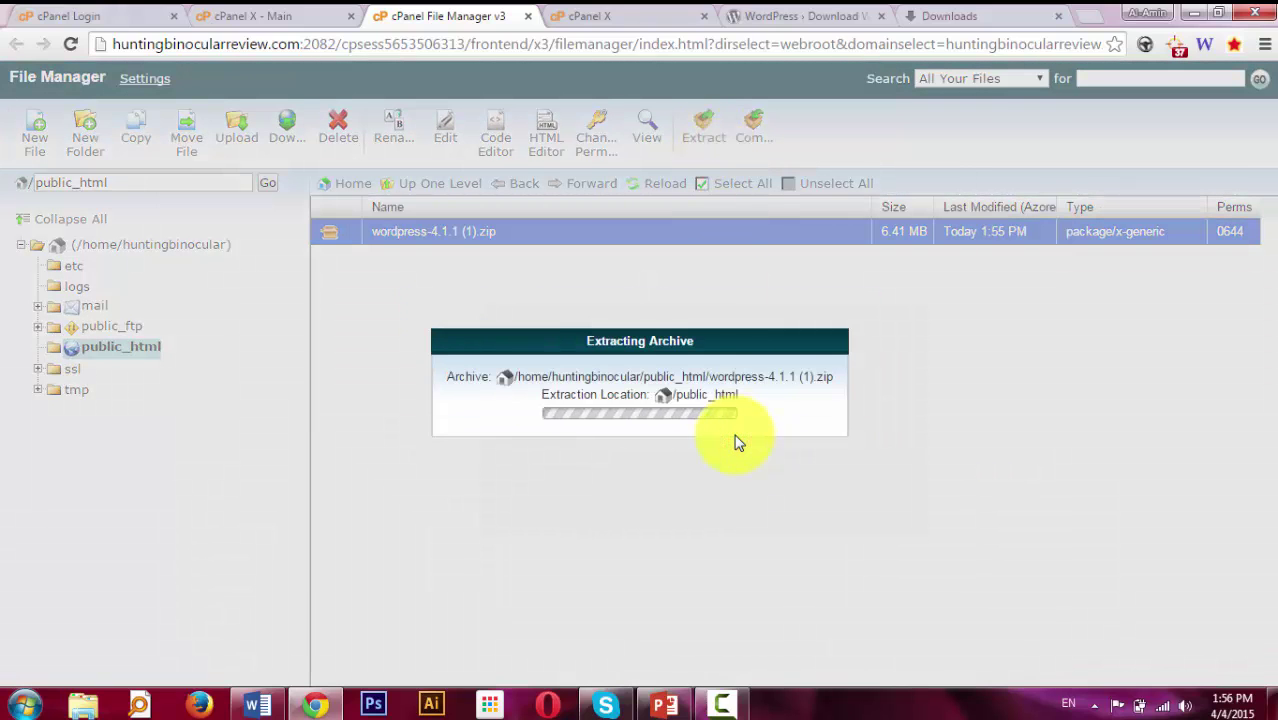
pyautogui.click(935, 568)
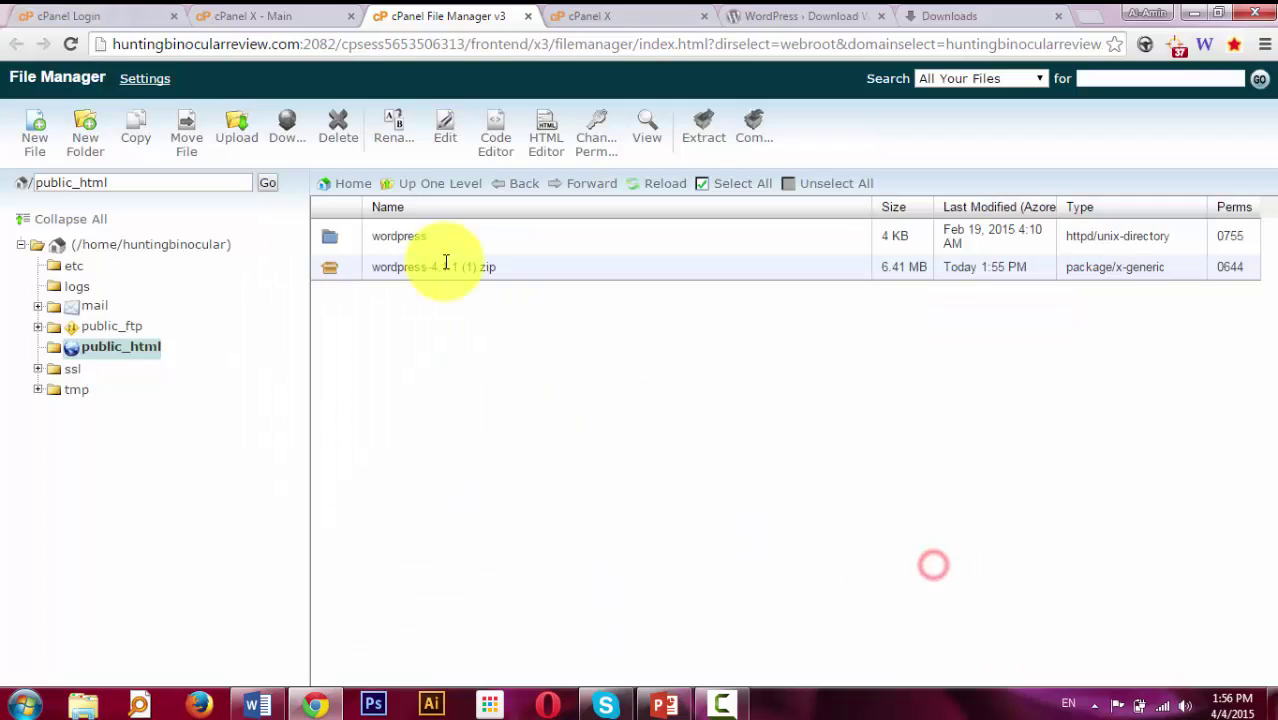
# Delete the wordpress-4.1.1 (1).zip archive, leaving the extracted wordpress folder.
pyautogui.click(368, 248)
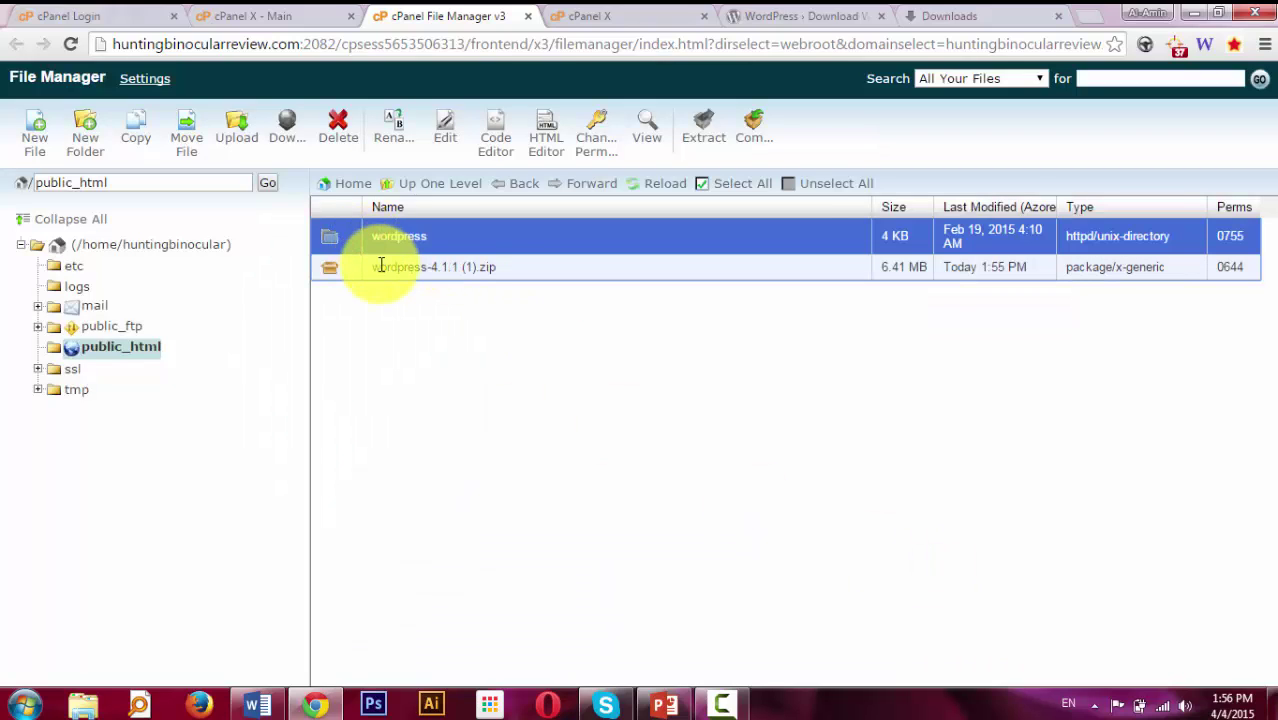
pyautogui.click(381, 266)
pyautogui.click(338, 130)
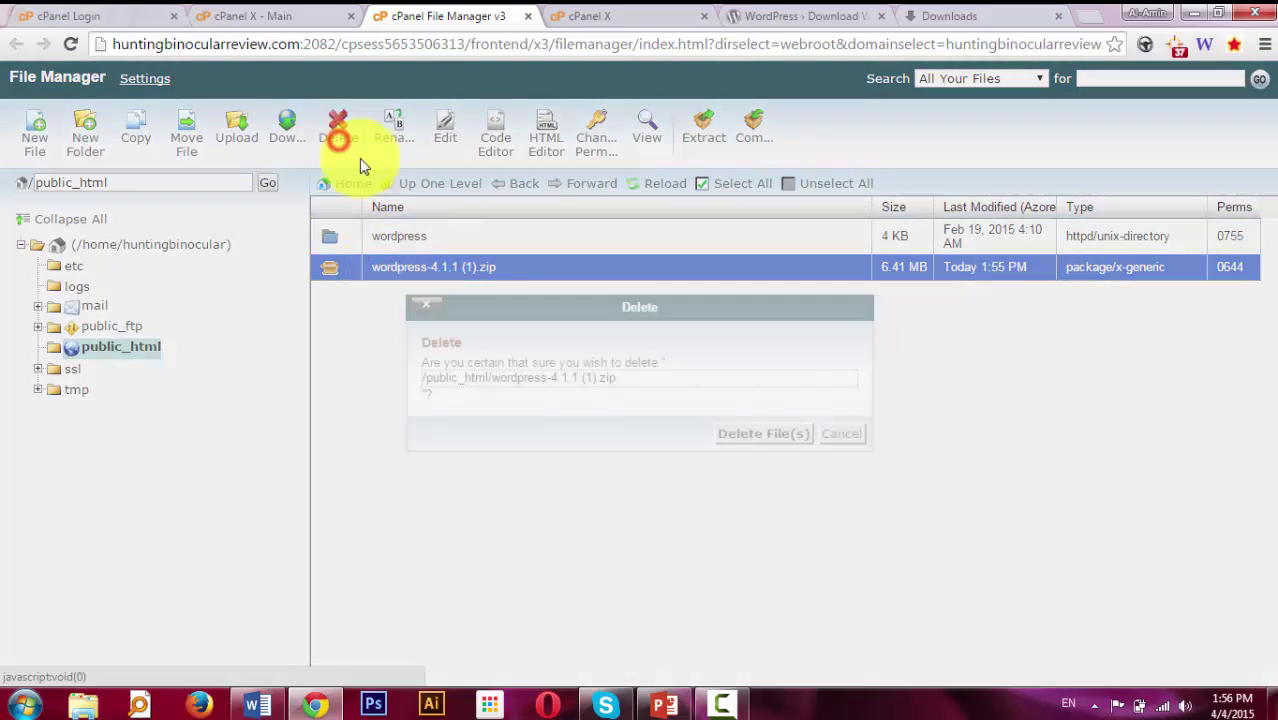
pyautogui.click(740, 432)
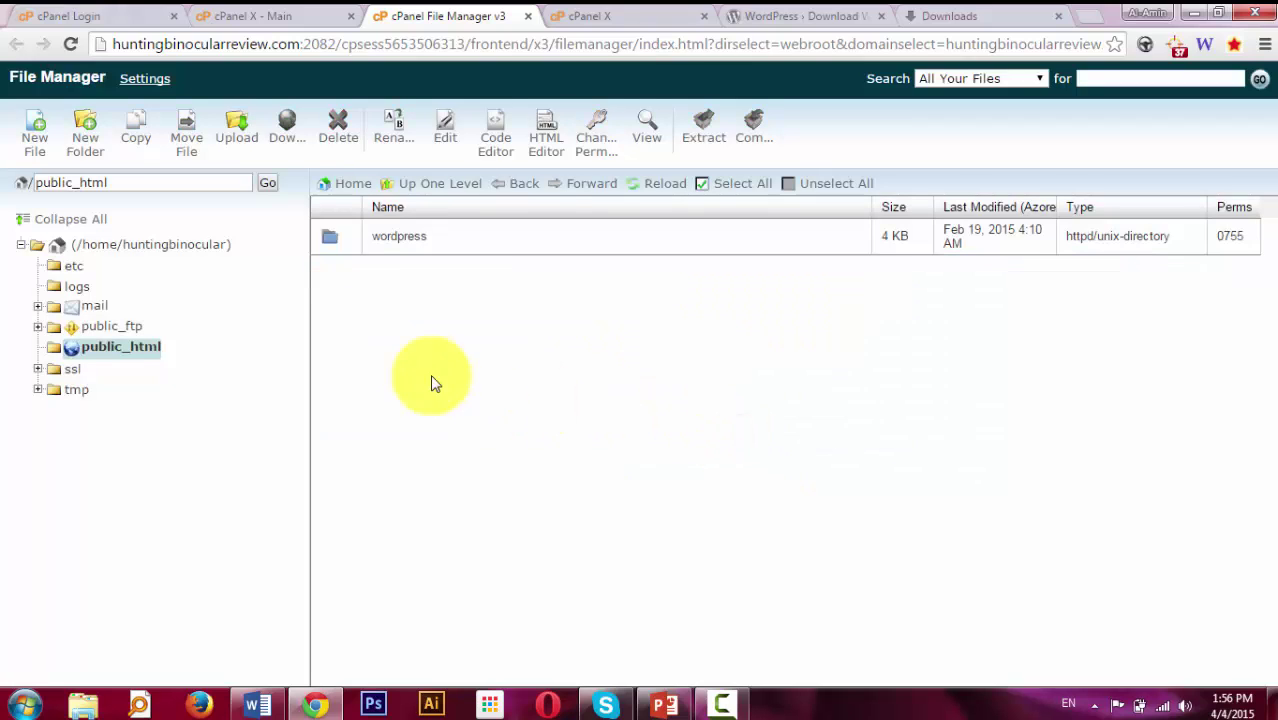
# Move every file in the wordpress folder up into public_html by removing 'wordpress' from the destination path.
pyautogui.doubleClick(329, 236)
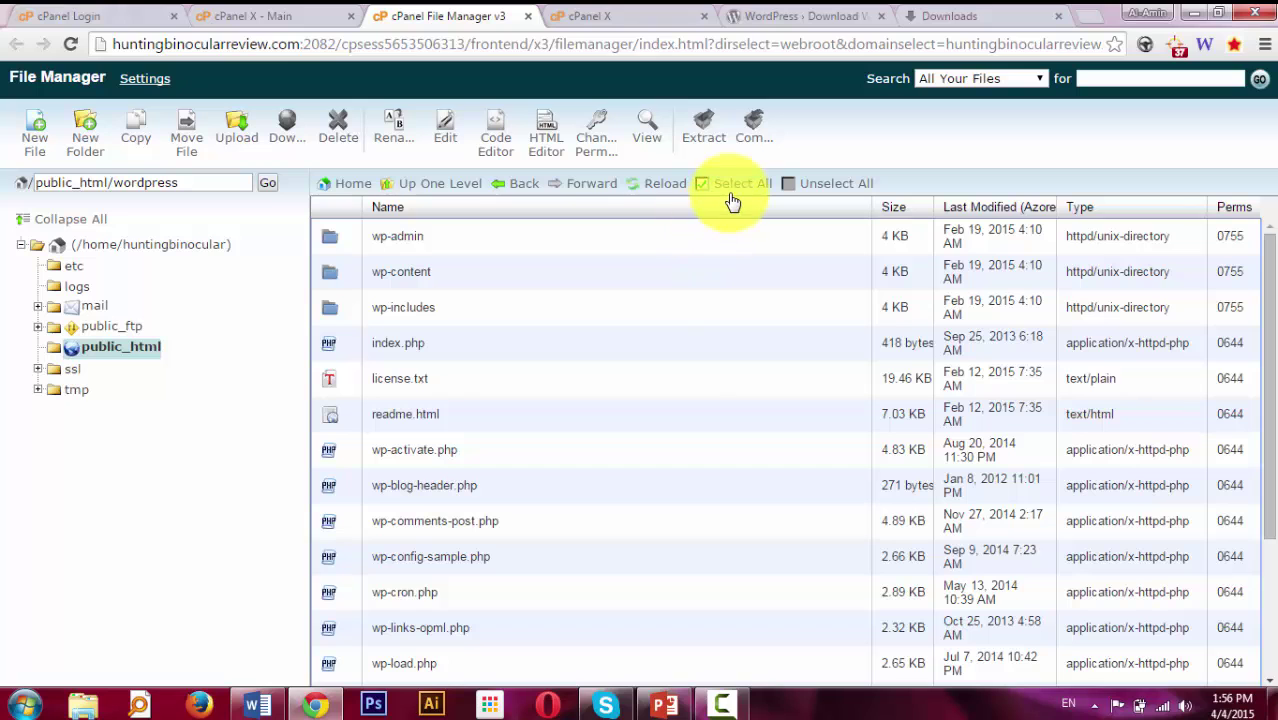
pyautogui.click(735, 186)
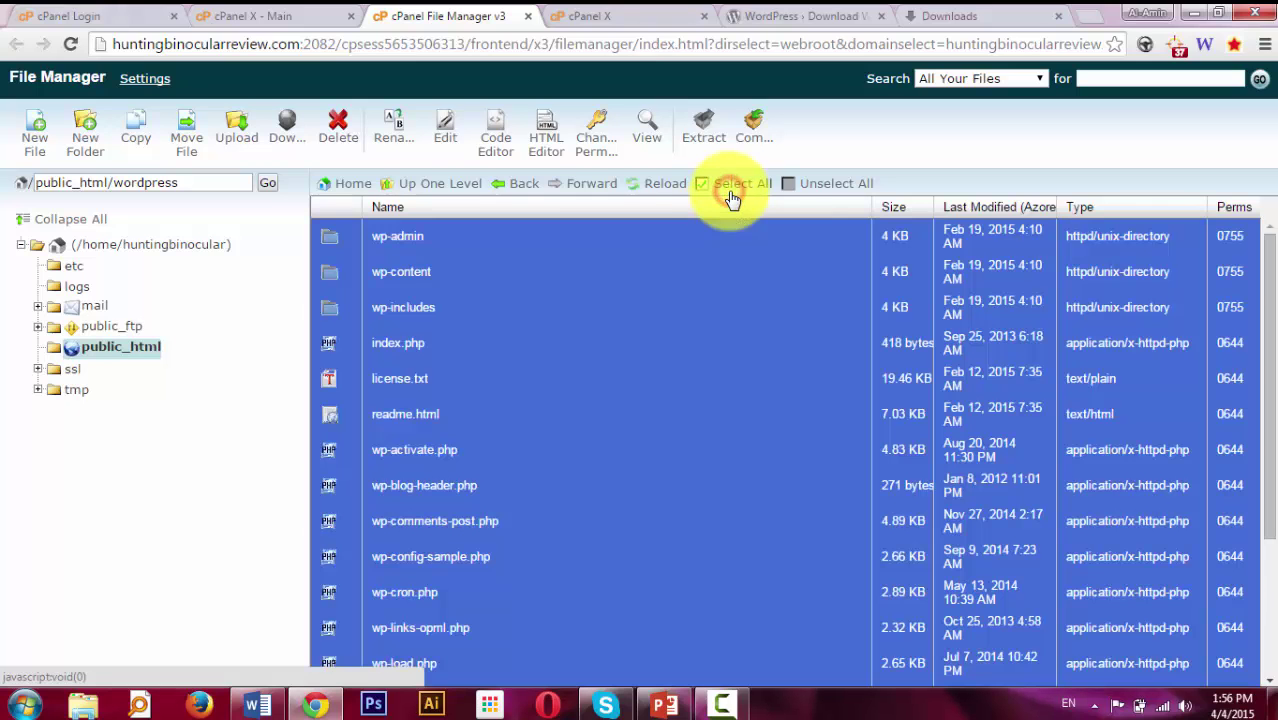
pyautogui.click(187, 145)
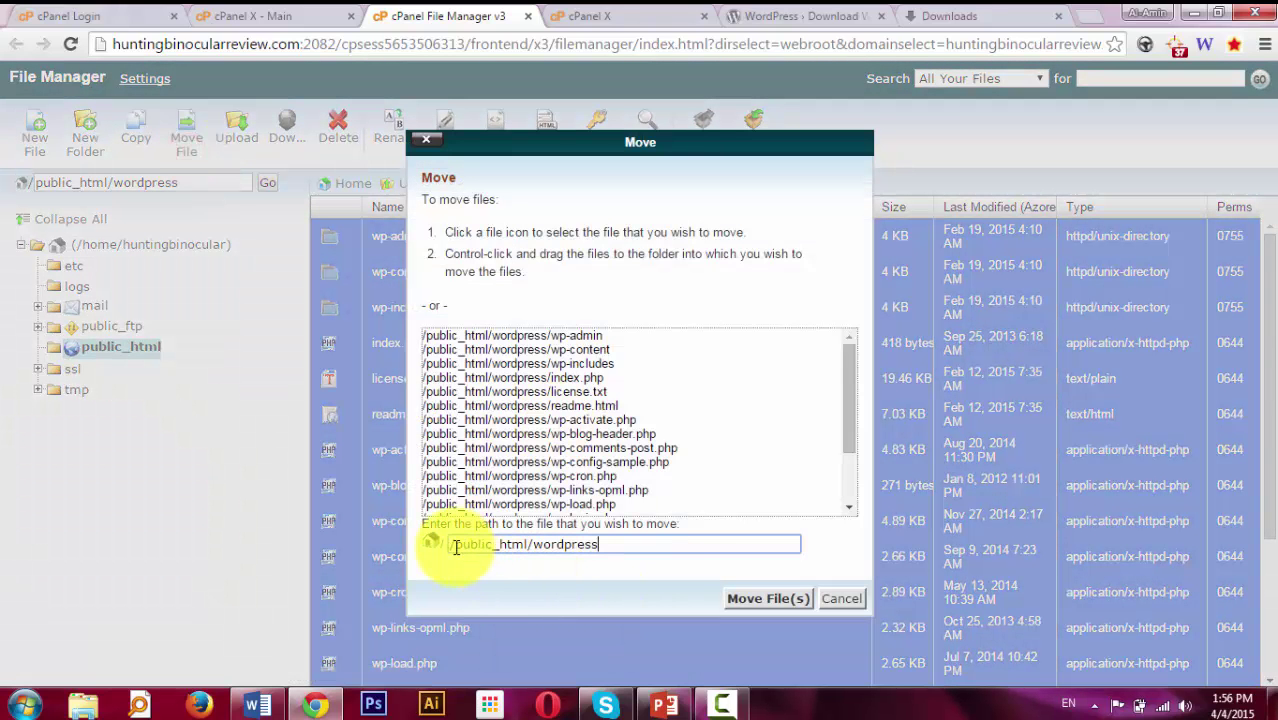
pyautogui.moveTo(452, 547); pyautogui.dragTo(495, 553)
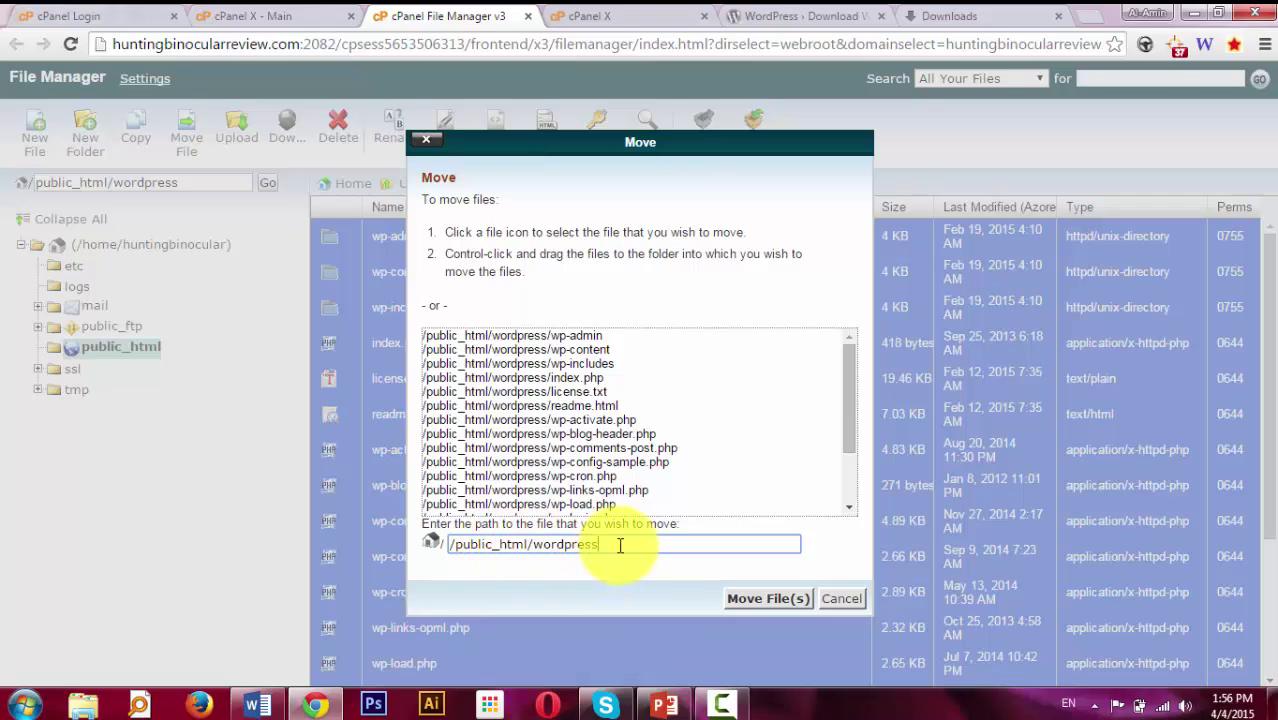
pyautogui.moveTo(618, 543); pyautogui.dragTo(538, 547)
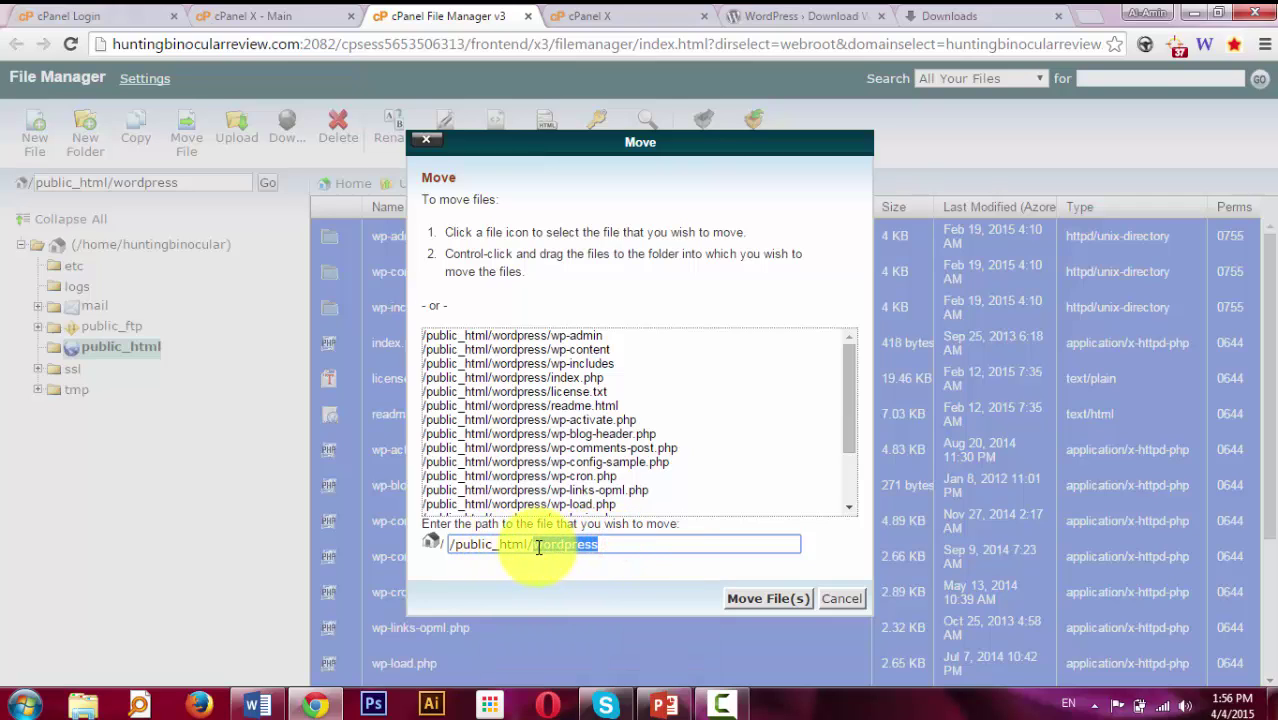
pyautogui.click(748, 600)
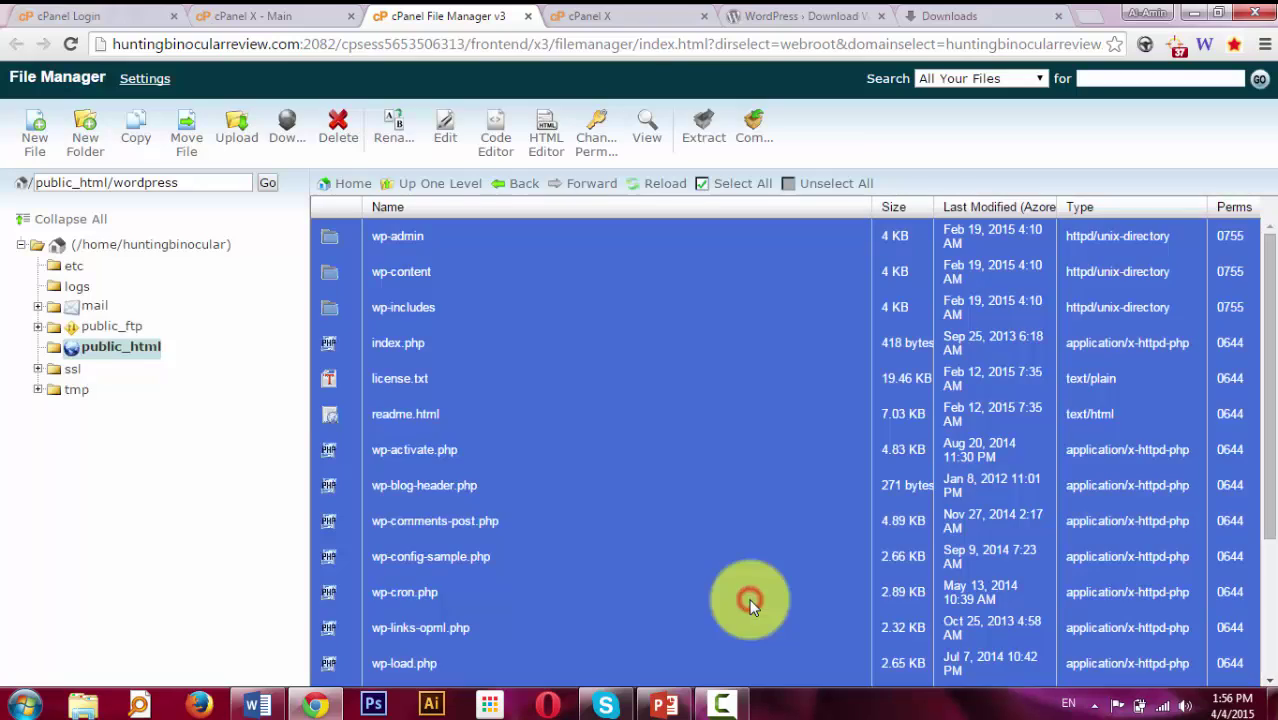
pyautogui.click(462, 187)
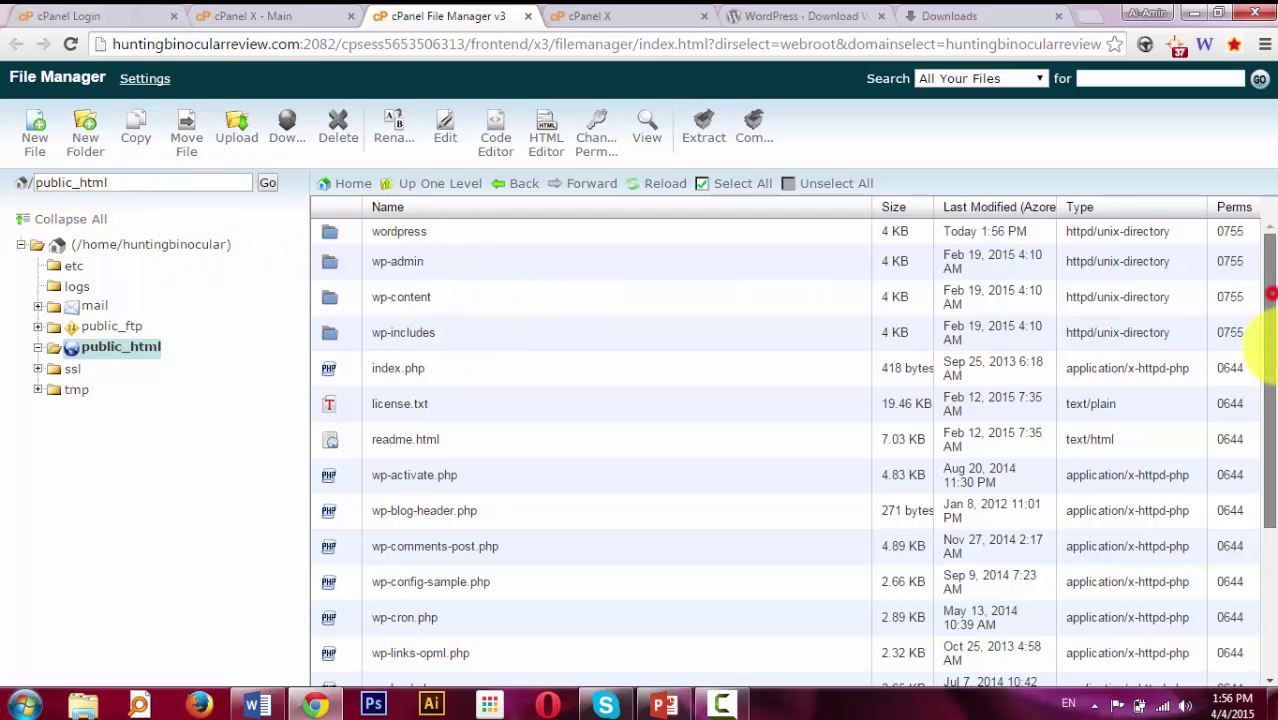
pyautogui.moveTo(1268, 300); pyautogui.dragTo(1264, 240)
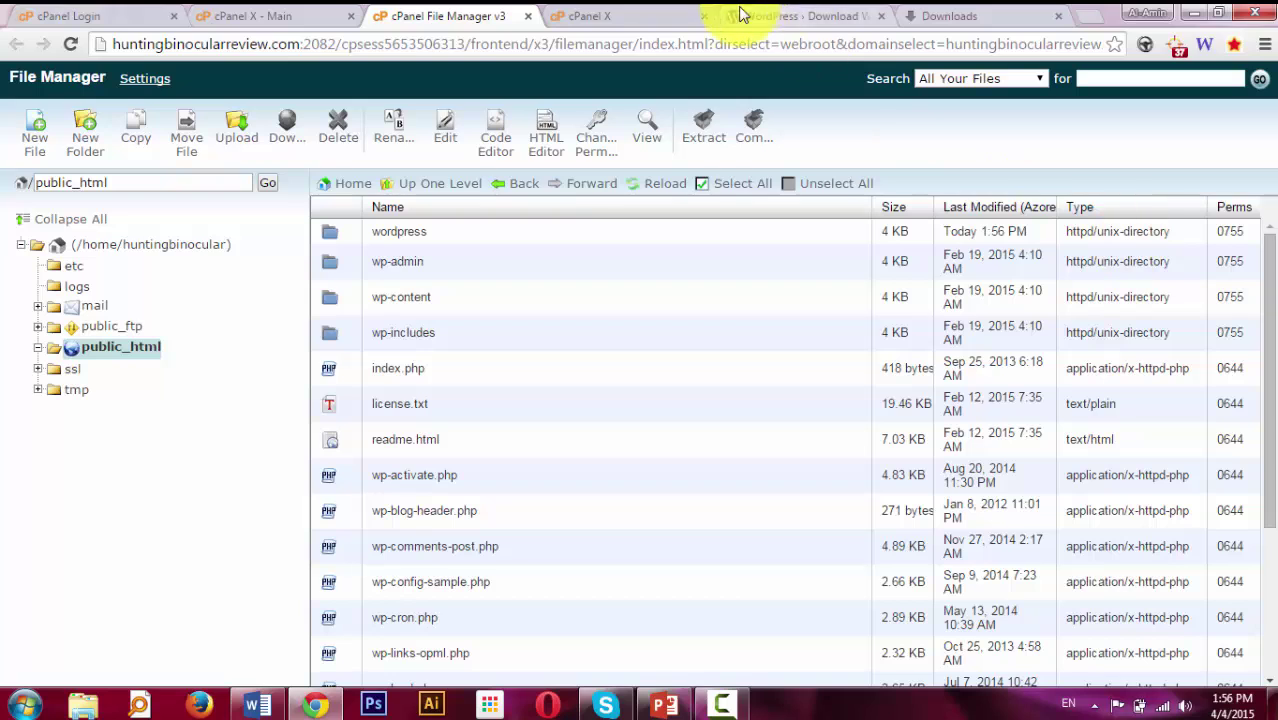
# Close the three extra tabs, go back to cPanel home, and open the MySQL Database Wizard.
pyautogui.click(707, 16)
pyautogui.click(707, 16)
pyautogui.click(707, 16)
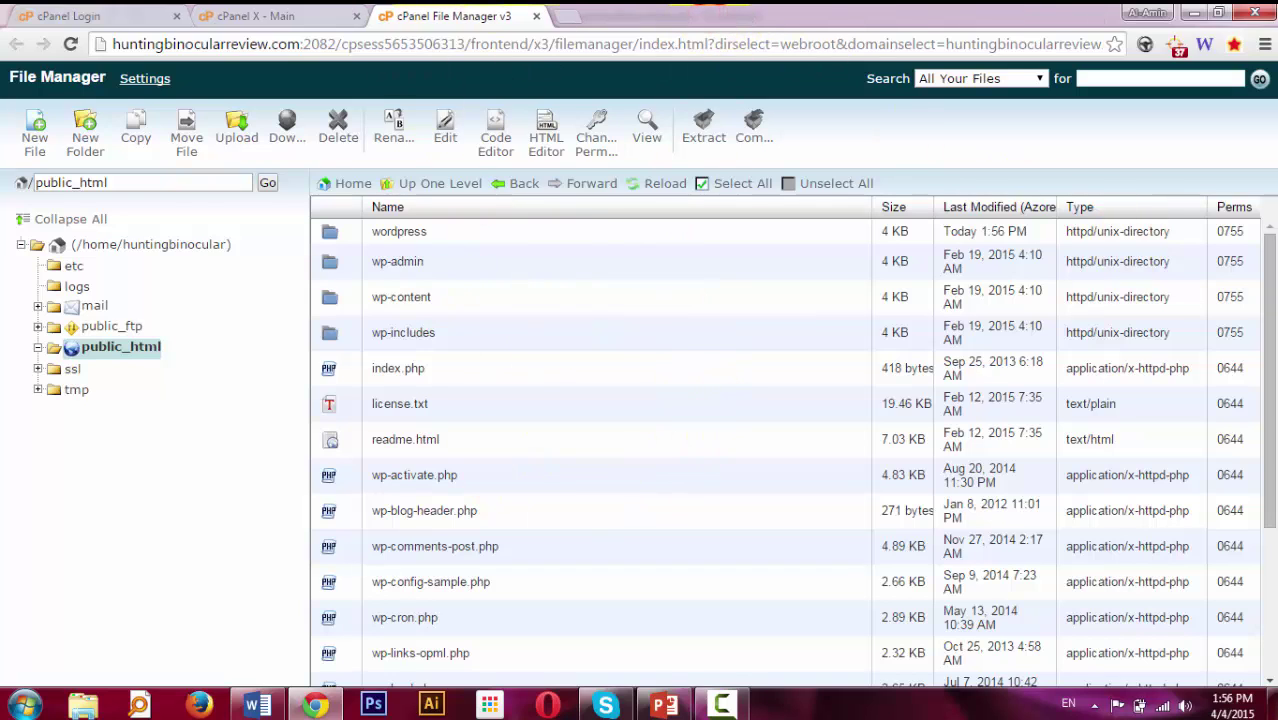
pyautogui.click(300, 15)
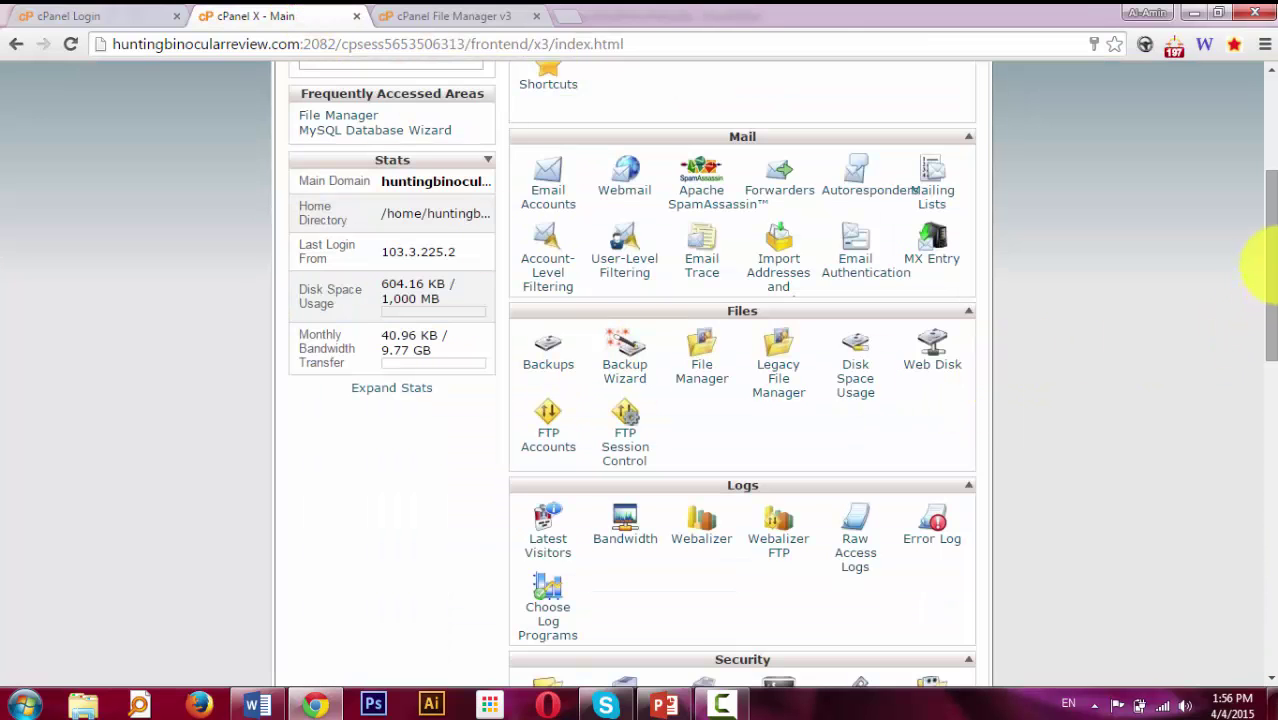
pyautogui.moveTo(1268, 265); pyautogui.dragTo(1268, 487)
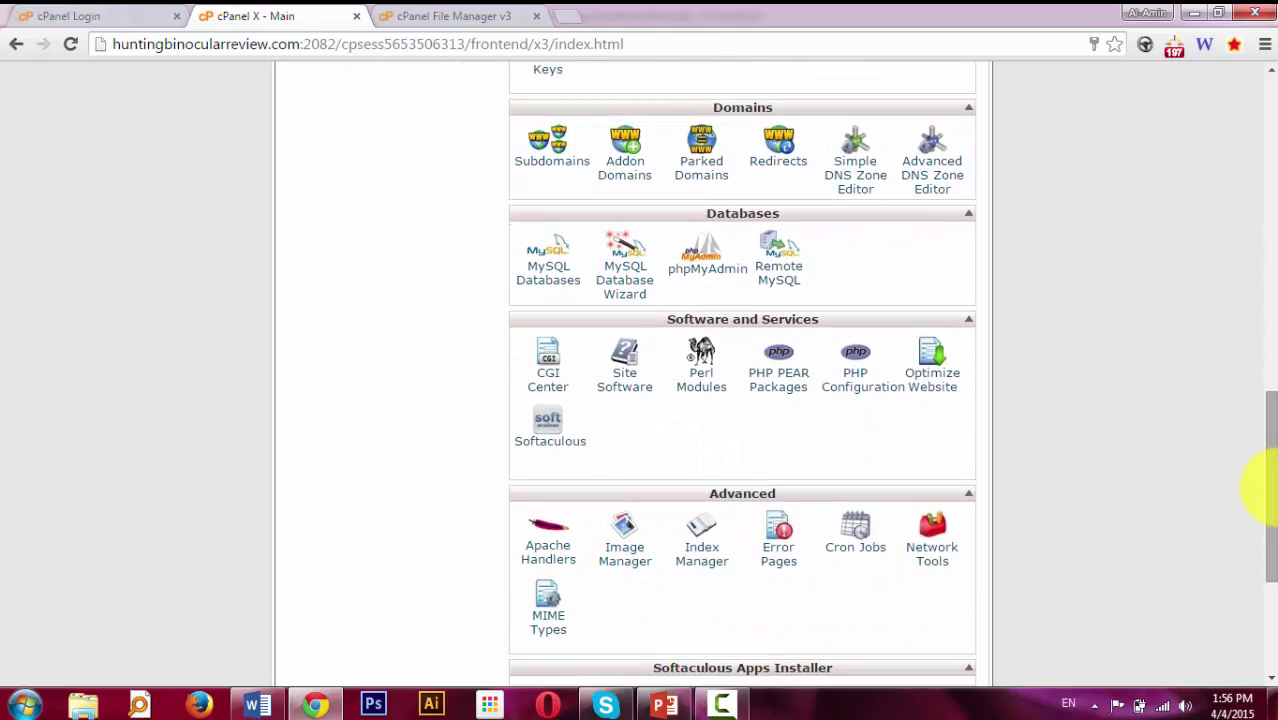
pyautogui.click(615, 280)
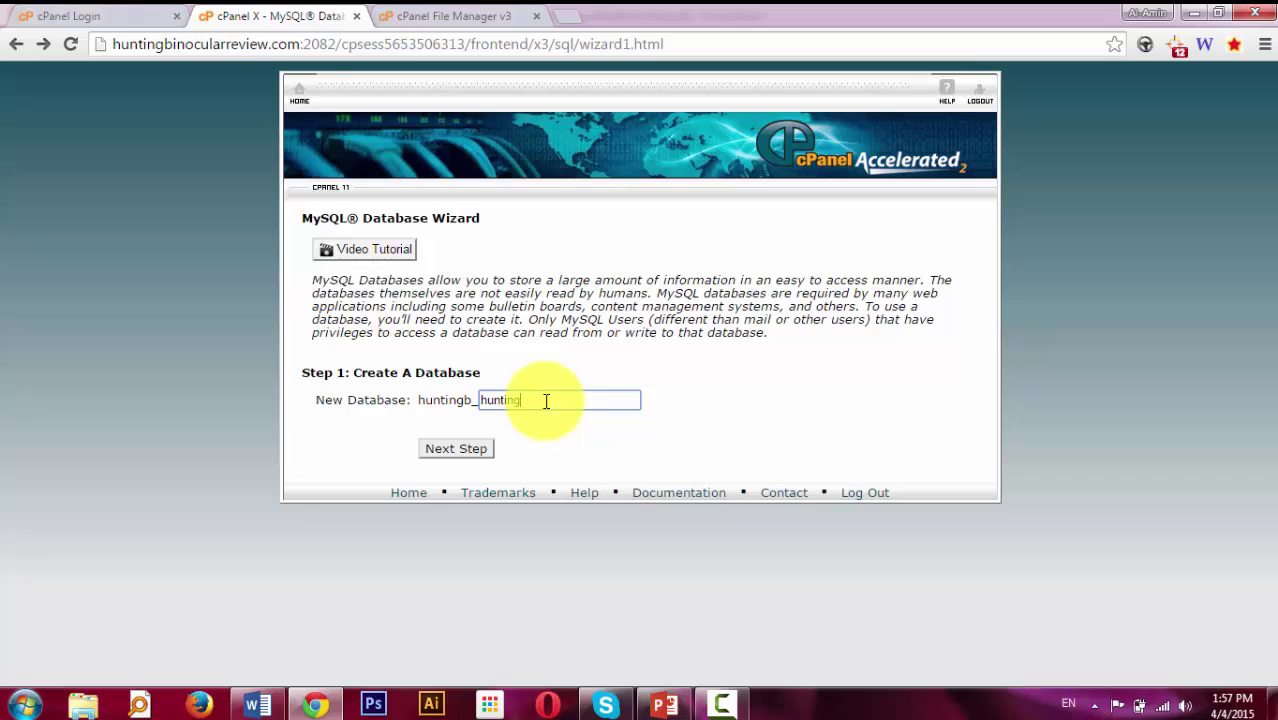
# Create the huntingb_huntingrev database, then add a MySQL user with a password entered twice.
pyautogui.click(445, 451)
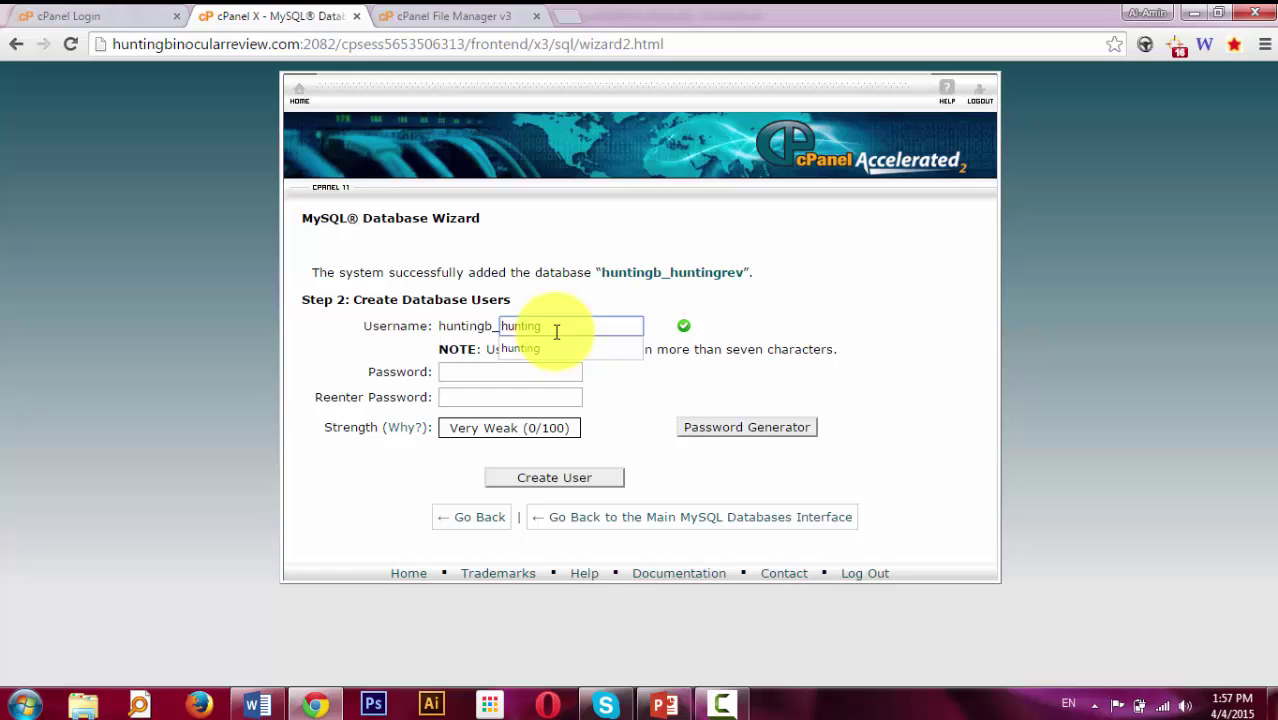
pyautogui.click(686, 276)
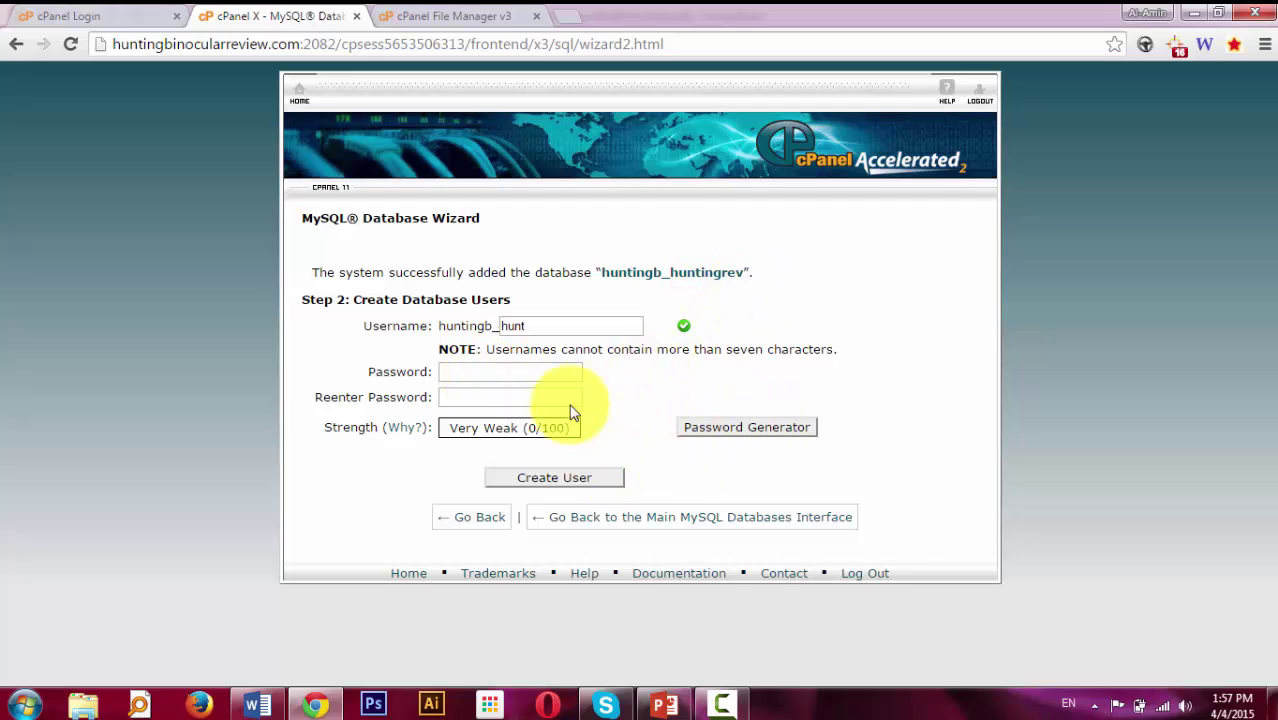
pyautogui.click(543, 373)
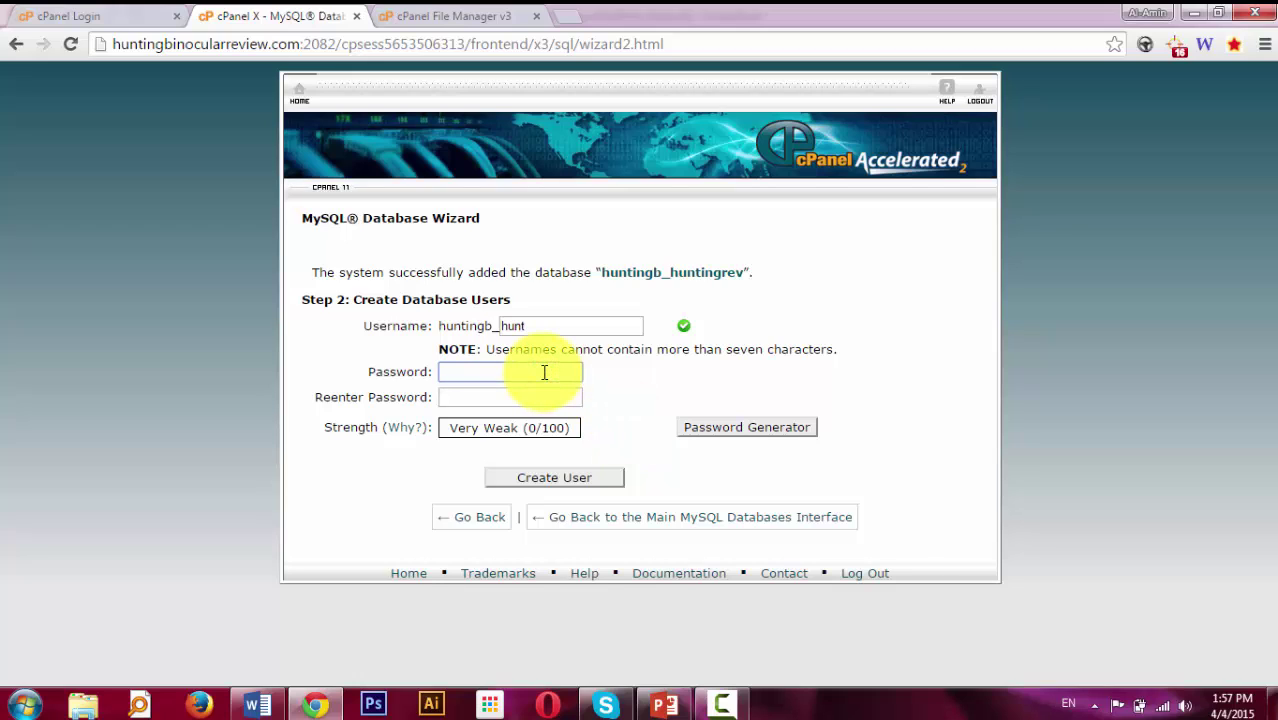
pyautogui.write('••••••••••')
pyautogui.press('Tab')
pyautogui.write('••••••••••')
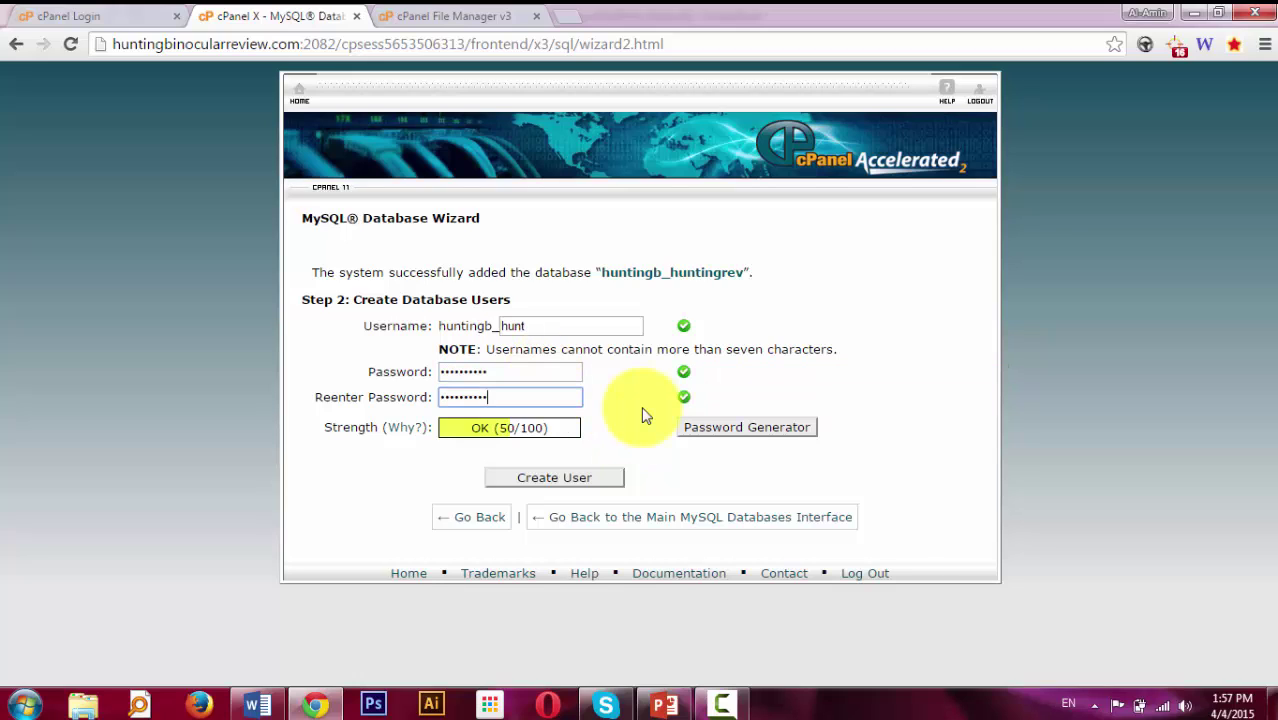
pyautogui.click(645, 413)
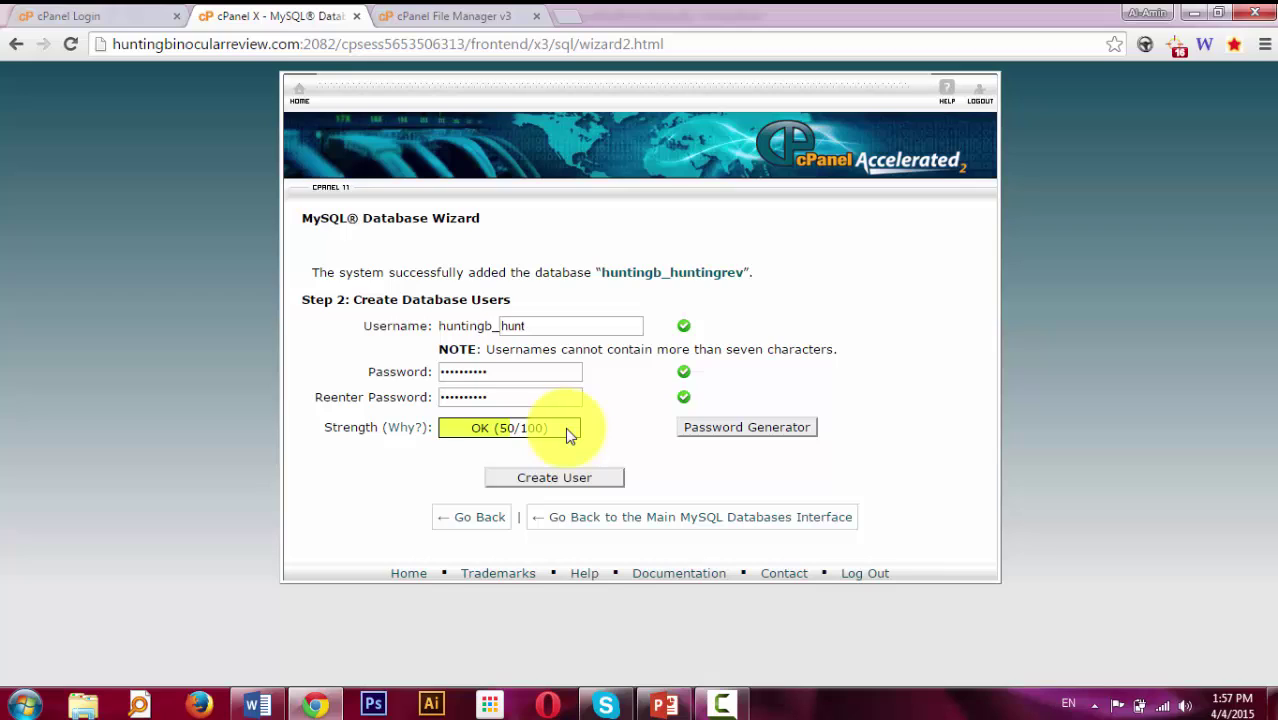
pyautogui.click(590, 486)
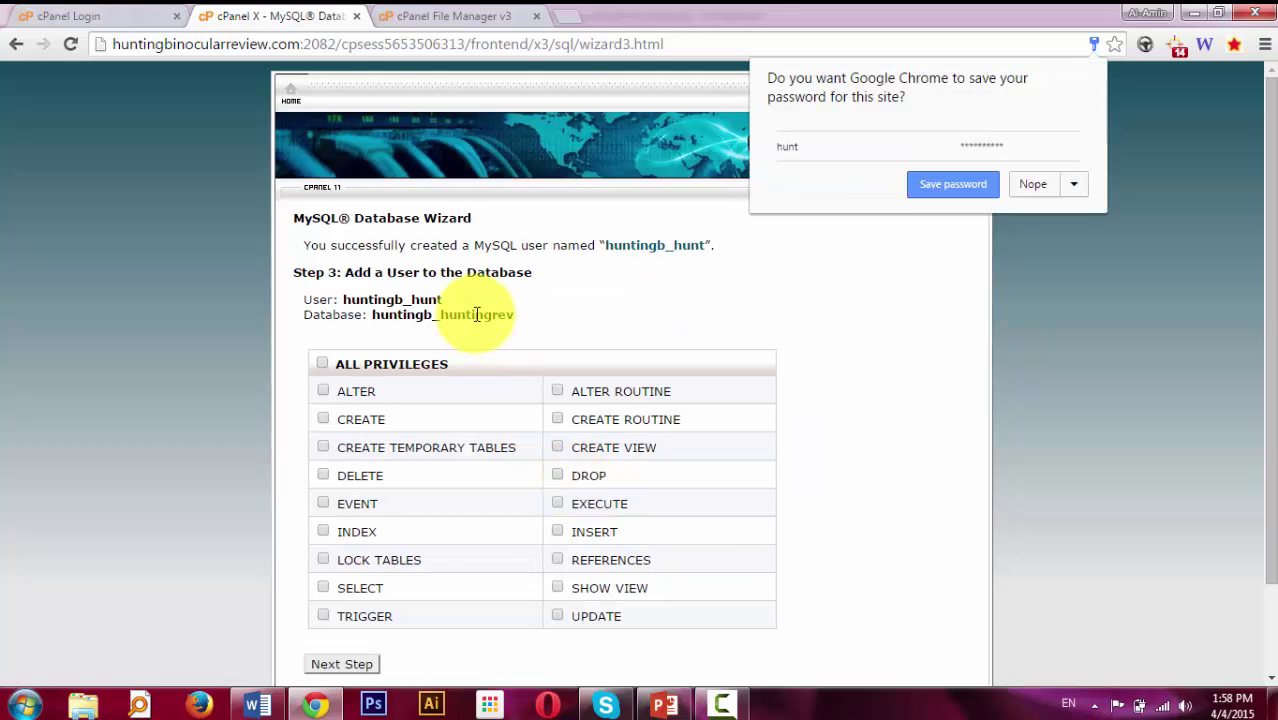
# Give user huntingb_hunt ALL PRIVILEGES on huntingb_huntingrev.
pyautogui.click(477, 315)
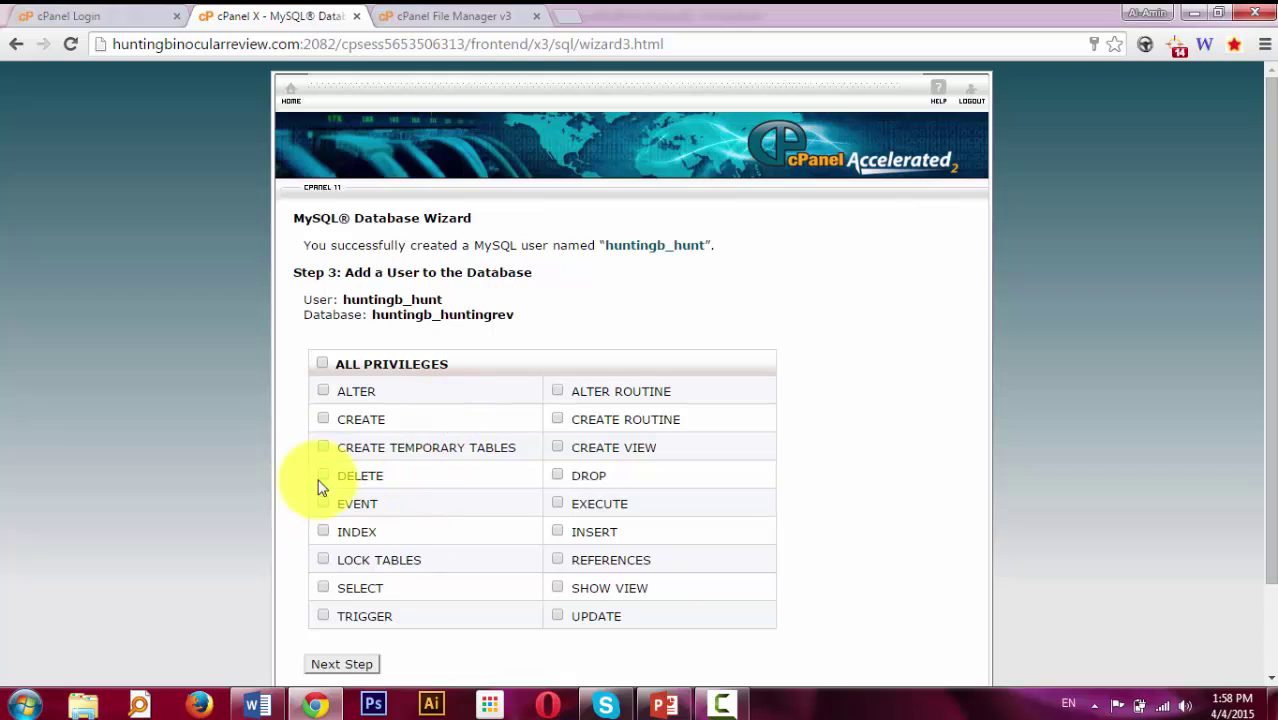
pyautogui.click(322, 365)
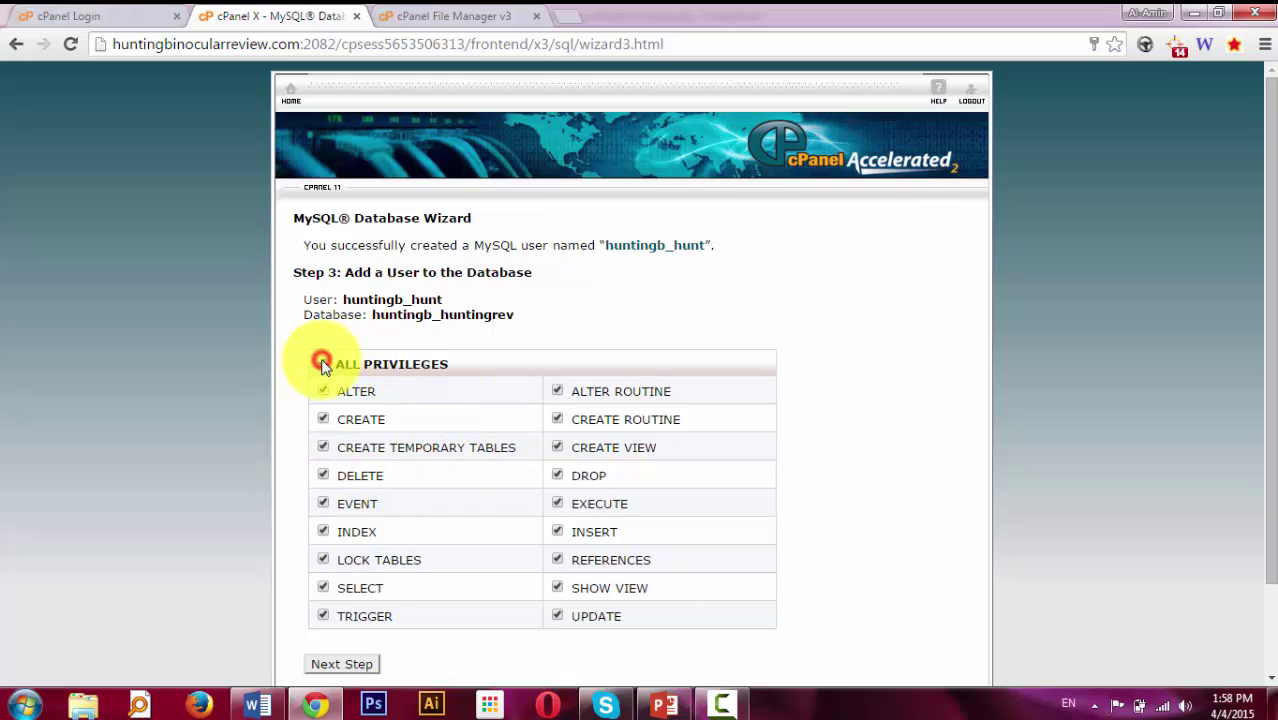
pyautogui.click(342, 664)
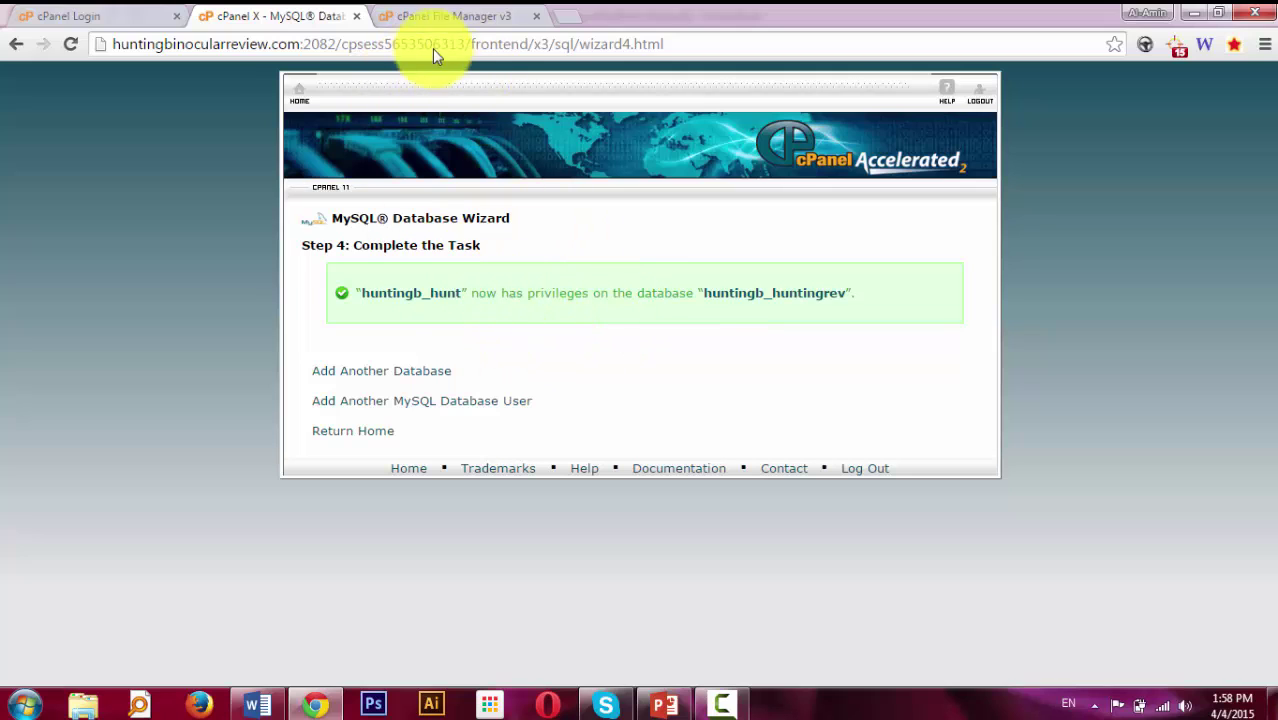
# Load the site in a new tab, pick English (United States), and begin the database configuration.
pyautogui.click(562, 19)
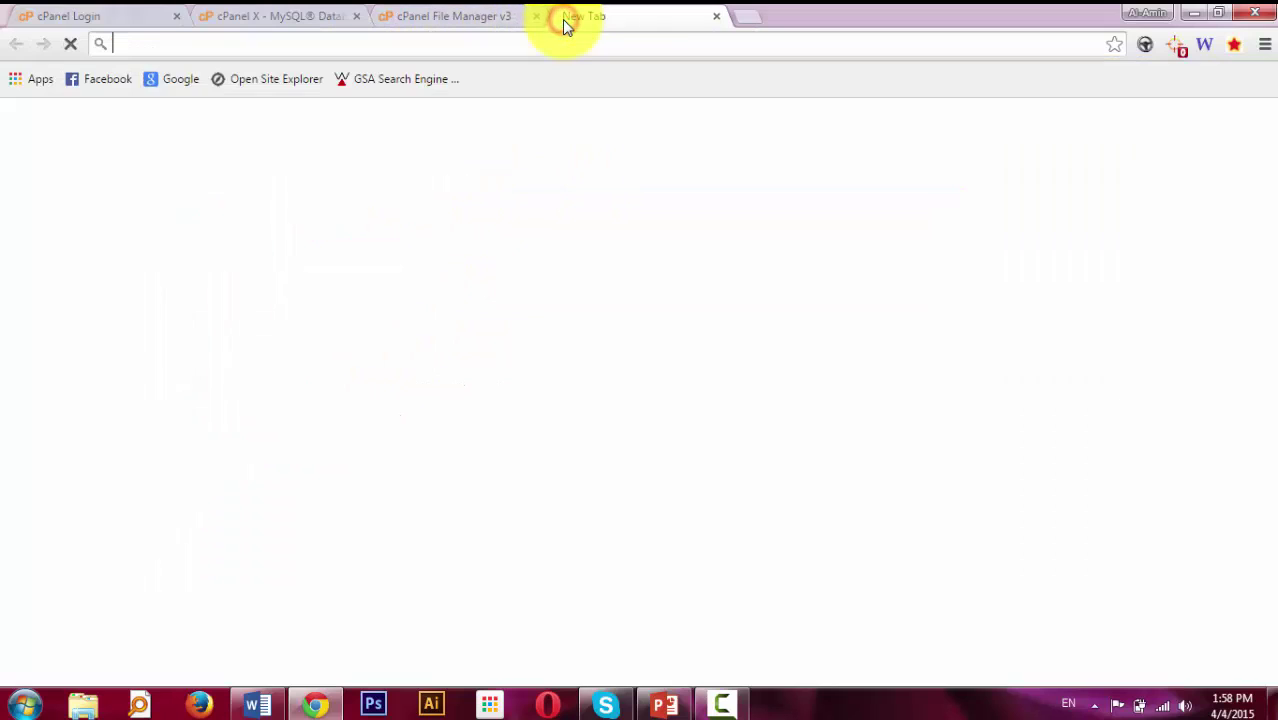
pyautogui.write('huntingbinocularreview.com')
pyautogui.press('Return')
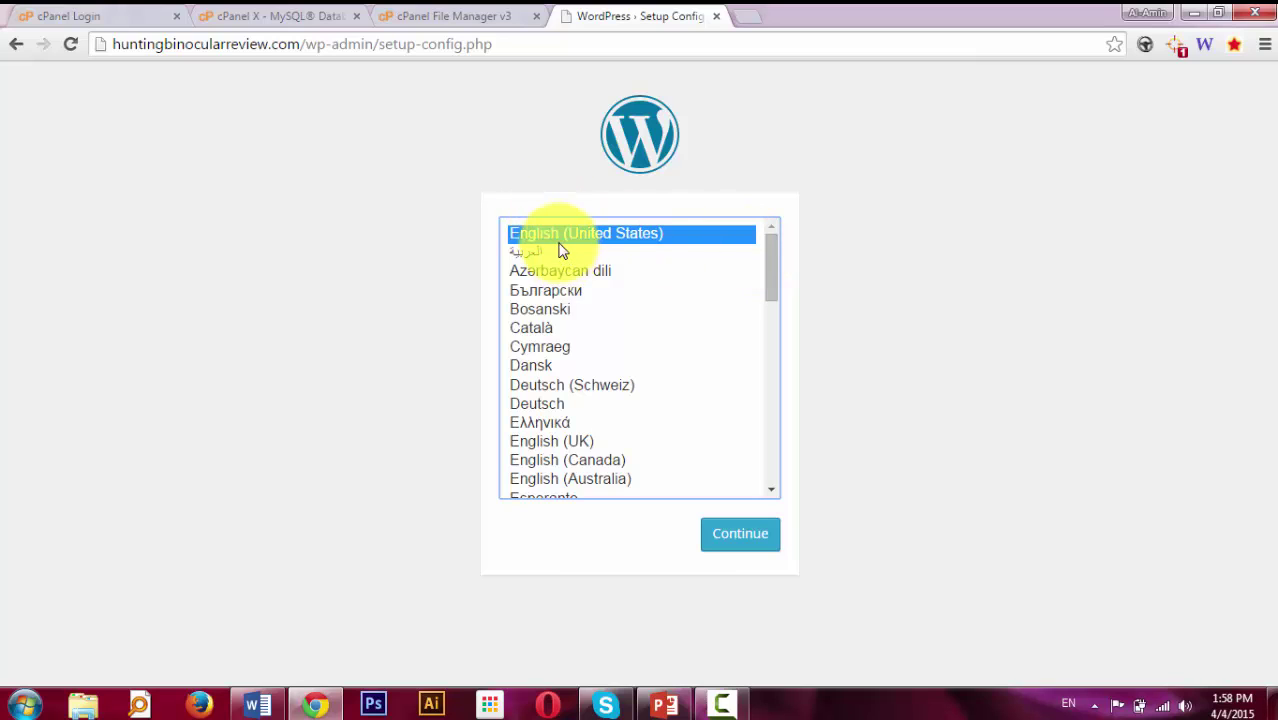
pyautogui.click(754, 544)
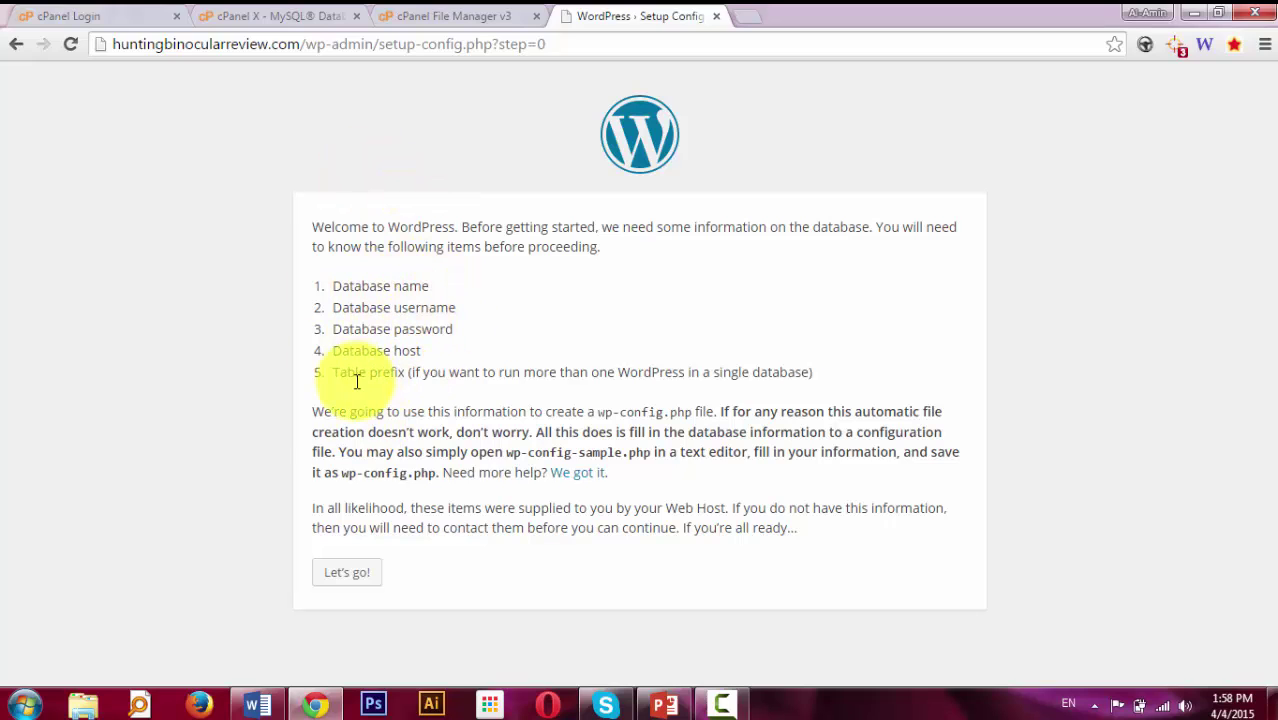
pyautogui.click(357, 573)
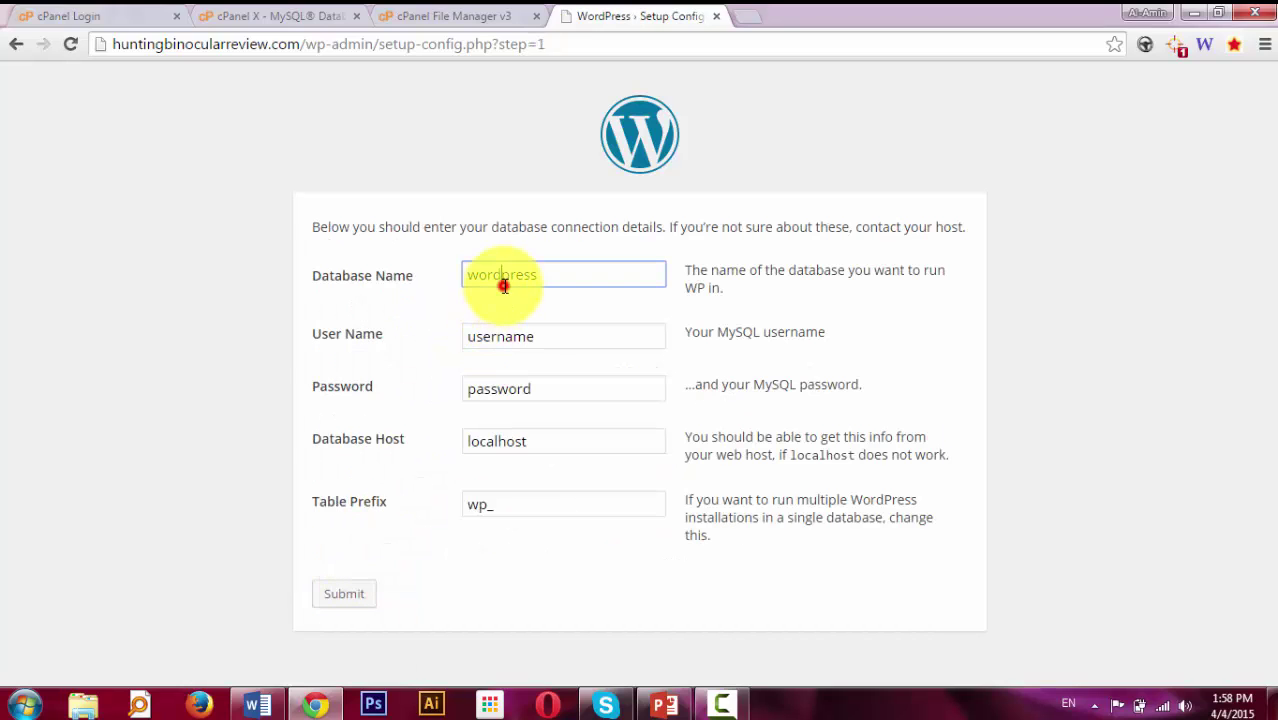
# Copy huntingb_huntingrev from the cPanel wizard into the WordPress Database Name field.
pyautogui.doubleClick(499, 277)
pyautogui.click(450, 8)
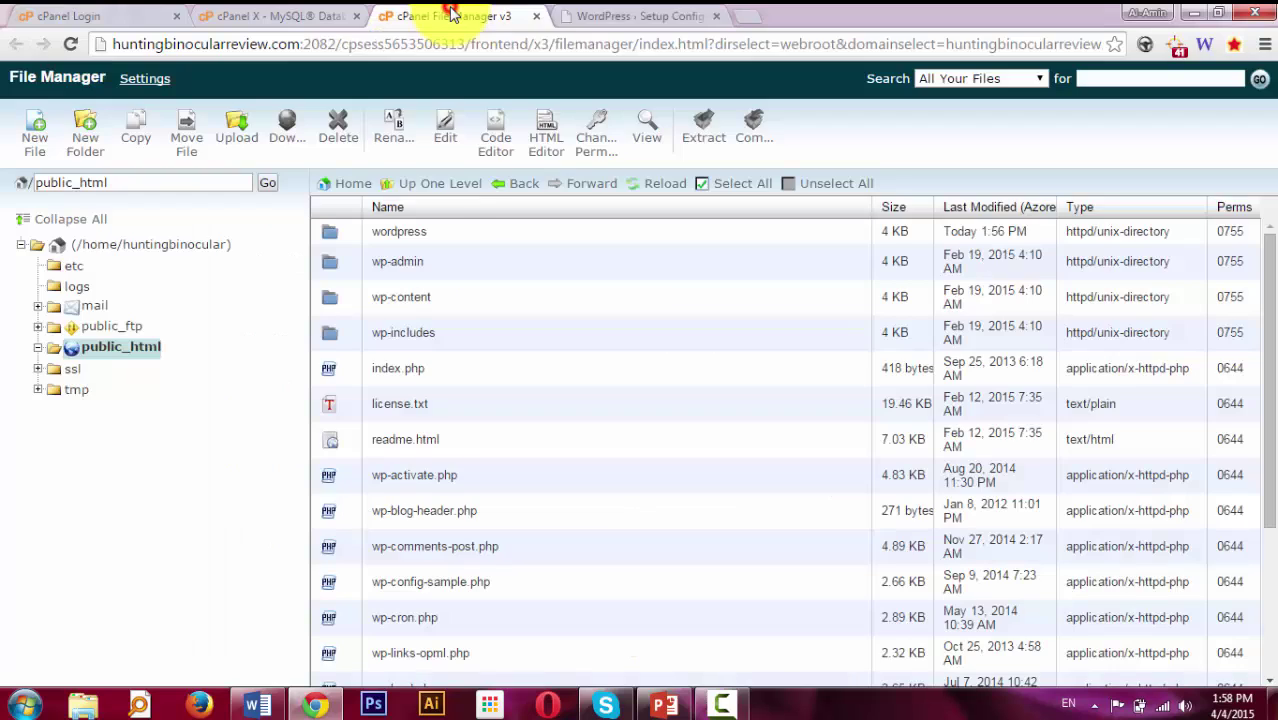
pyautogui.moveTo(440, 12); pyautogui.dragTo(300, 12)
pyautogui.click(425, 12)
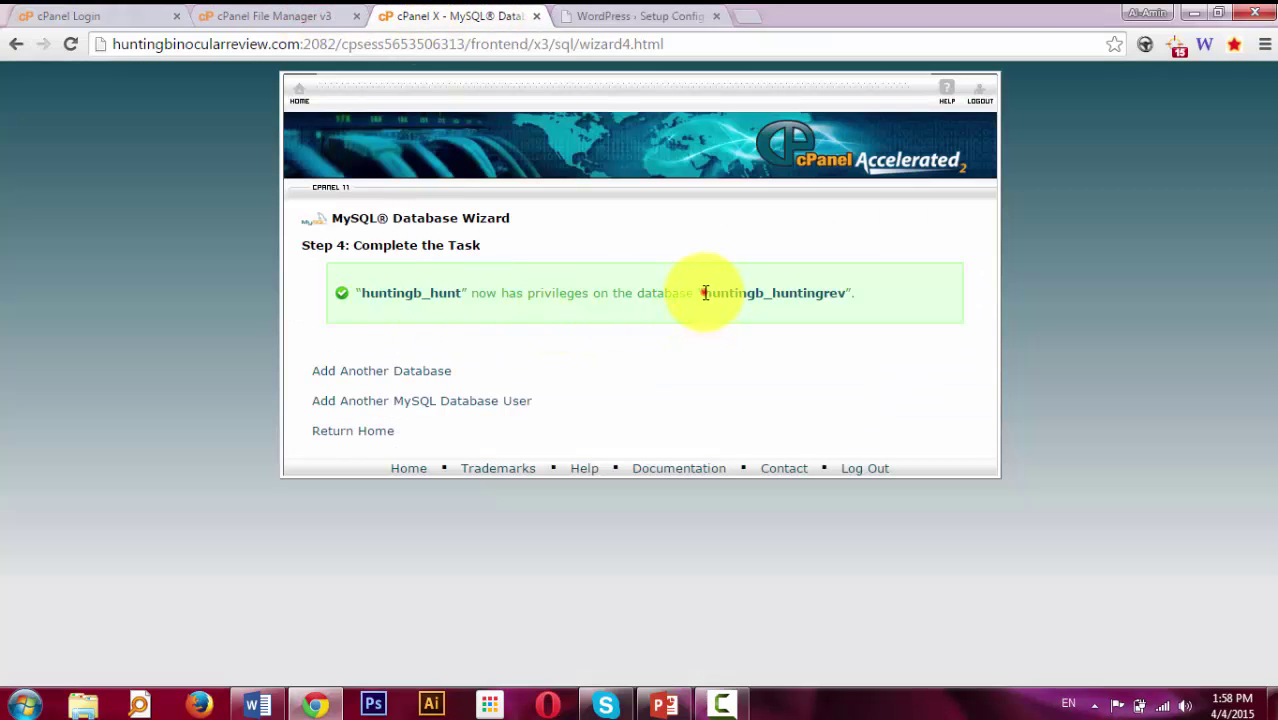
pyautogui.moveTo(704, 293); pyautogui.dragTo(843, 295)
pyautogui.hotkey('ctrl', 'c')
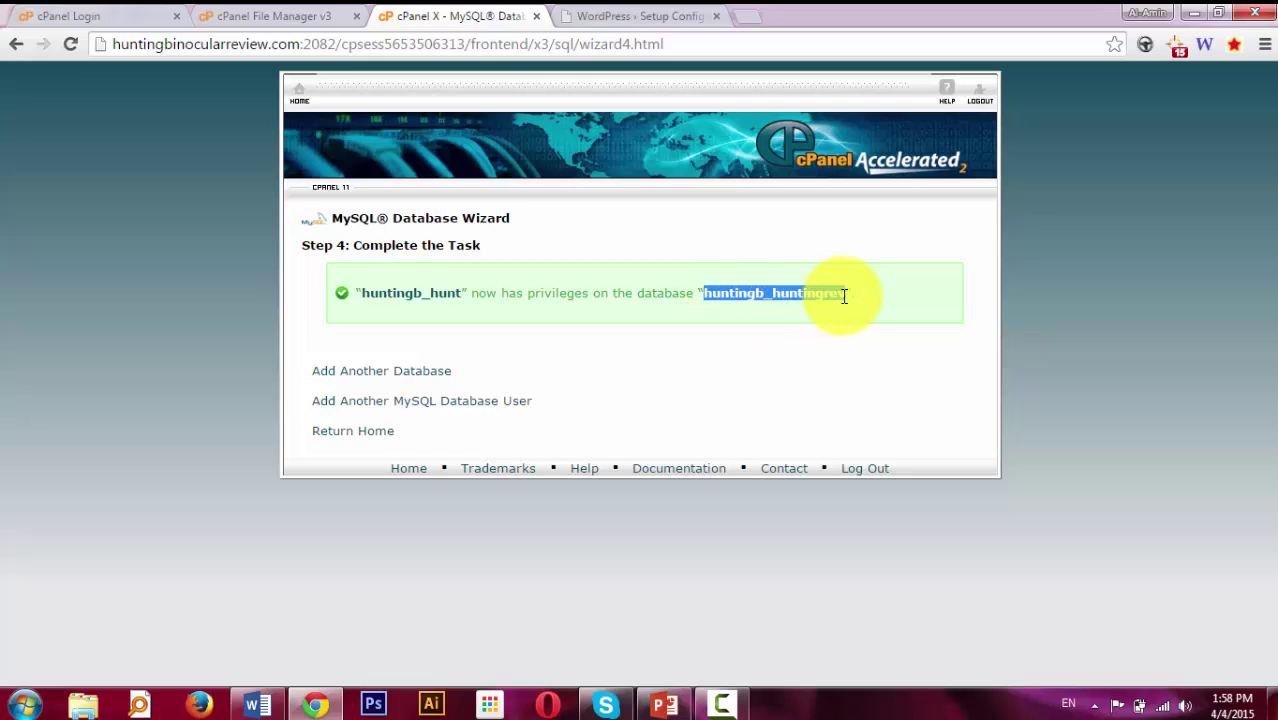
pyautogui.click(650, 15)
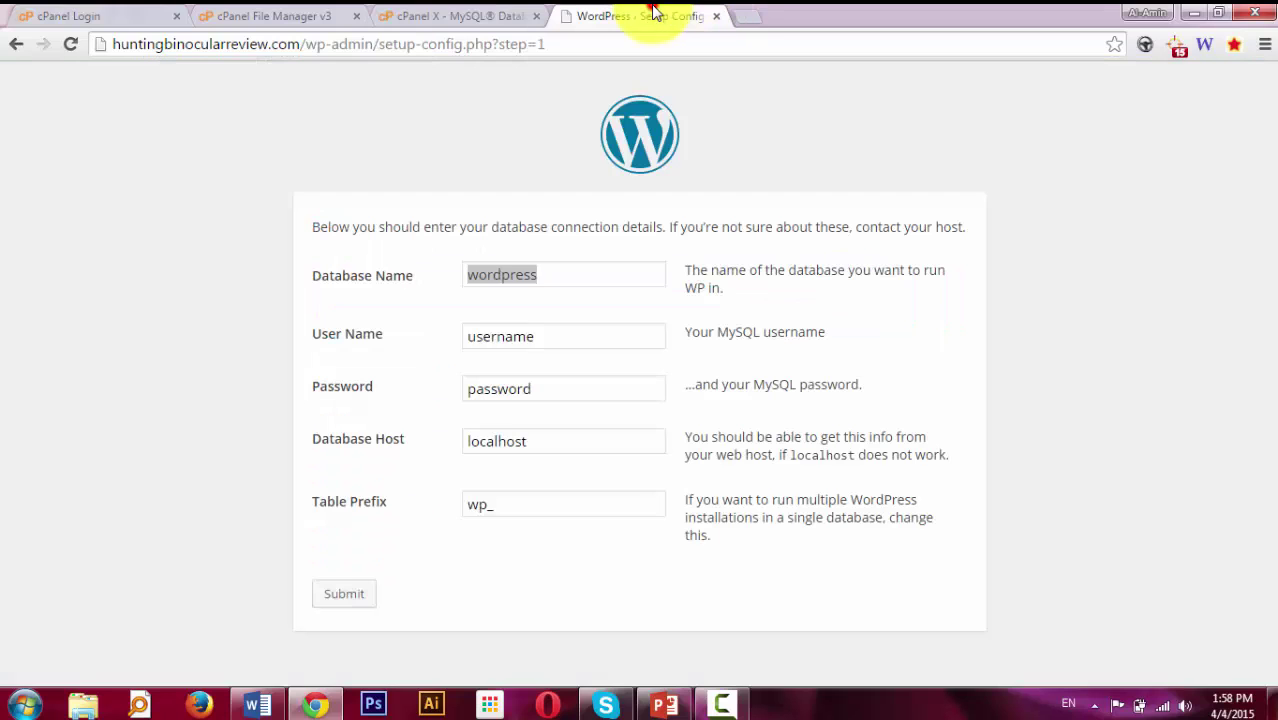
pyautogui.hotkey('ctrl', 'v')
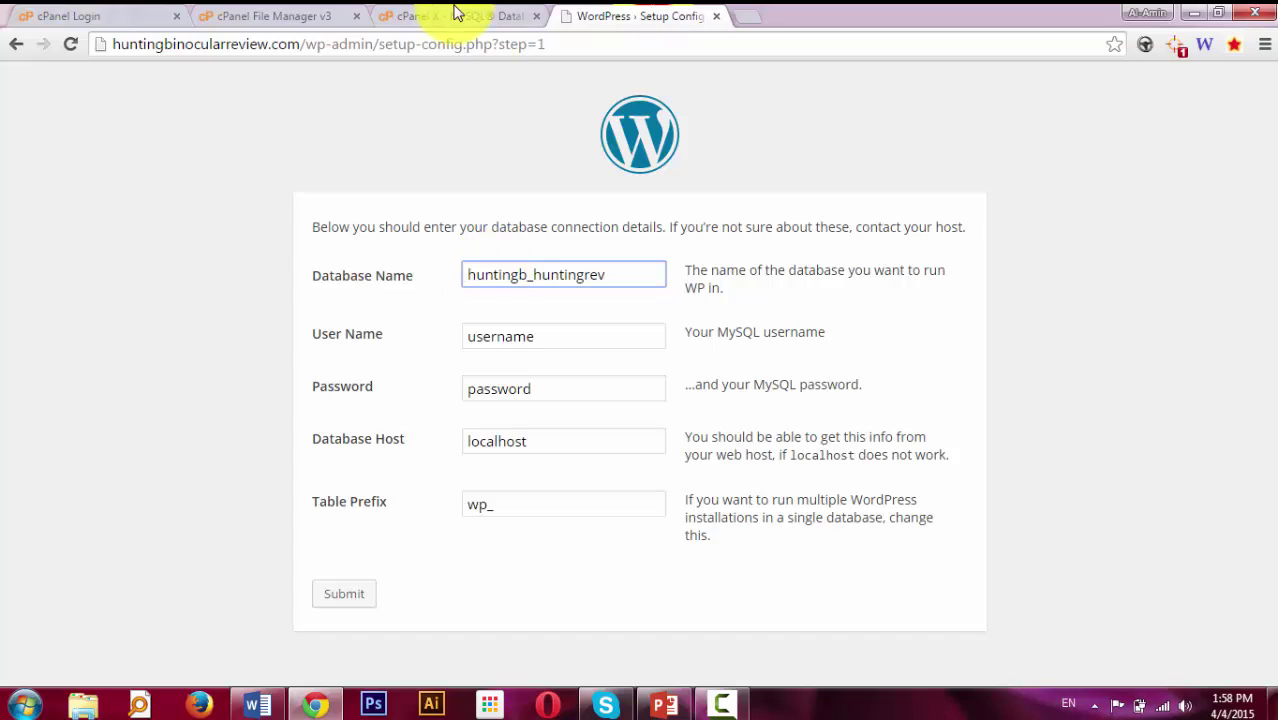
# Copy the new database user name from the wizard into the User Name field.
pyautogui.click(456, 15)
pyautogui.moveTo(358, 294); pyautogui.dragTo(457, 283)
pyautogui.hotkey('ctrl', 'c')
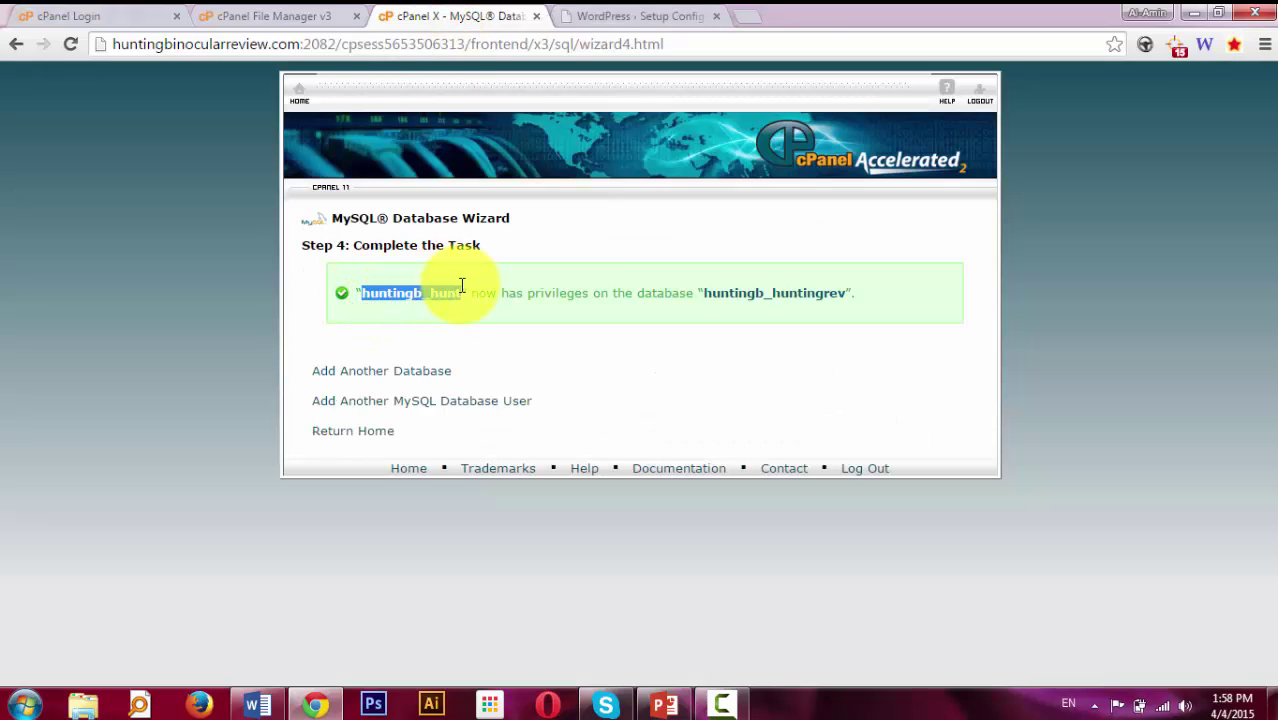
pyautogui.click(648, 14)
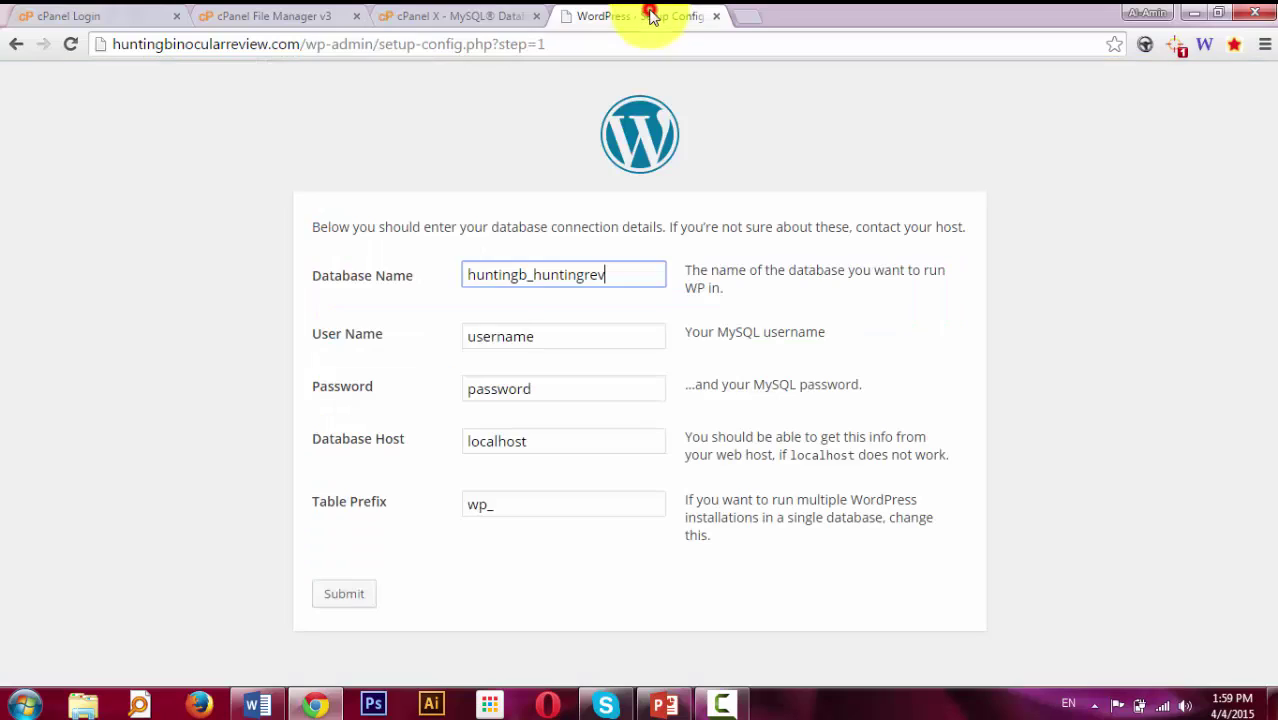
pyautogui.doubleClick(484, 337)
pyautogui.hotkey('ctrl', 'v')
pyautogui.press('Tab')
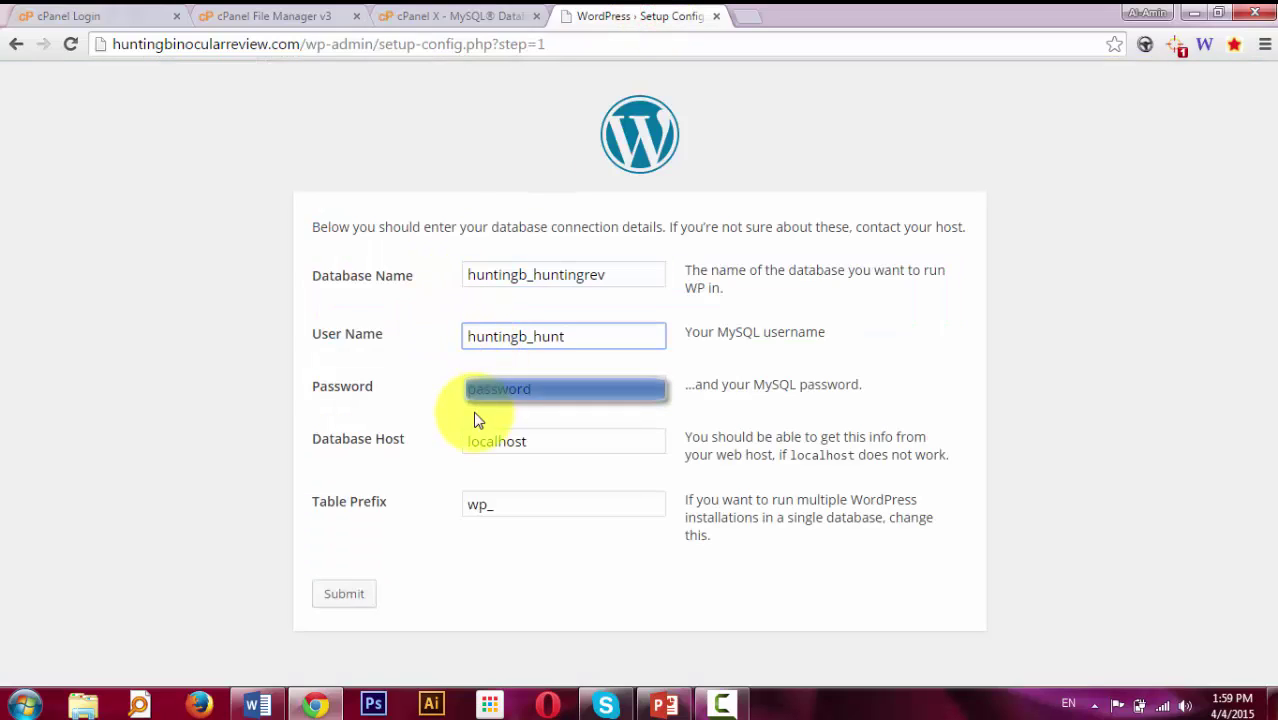
# Enter the database password, keep localhost as the host, and submit the connection details.
pyautogui.click(465, 390)
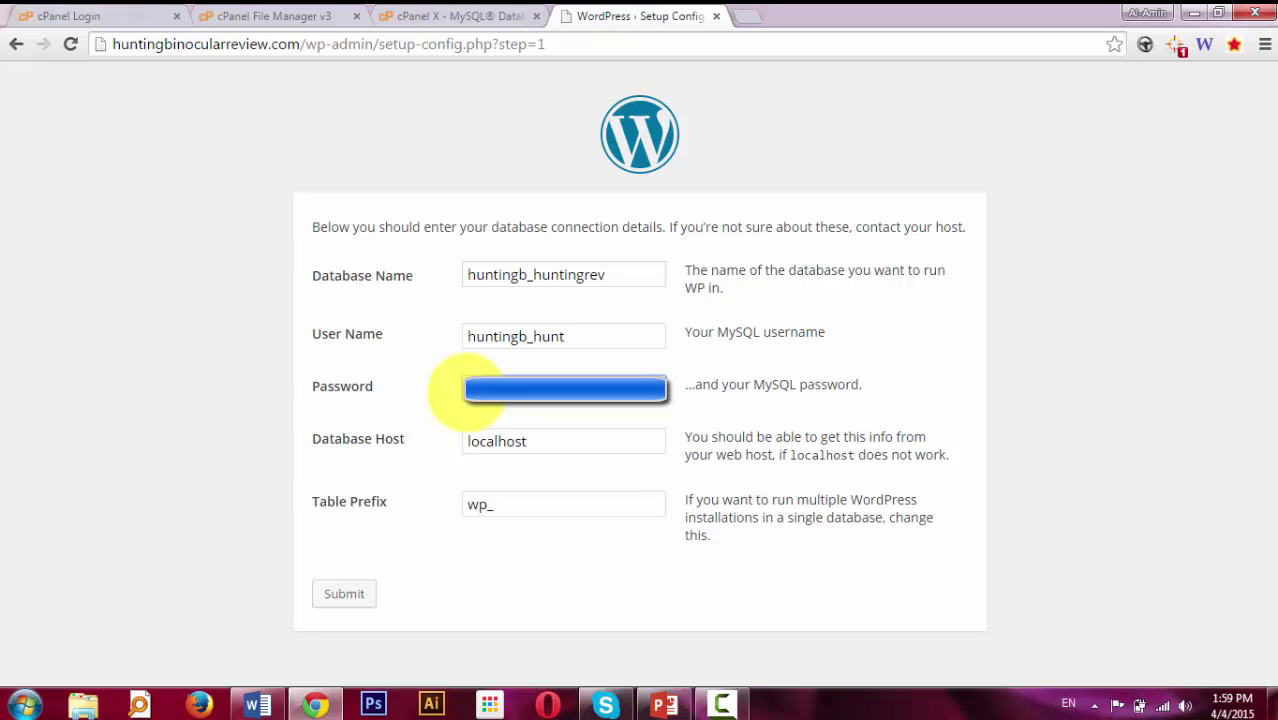
pyautogui.click(566, 437)
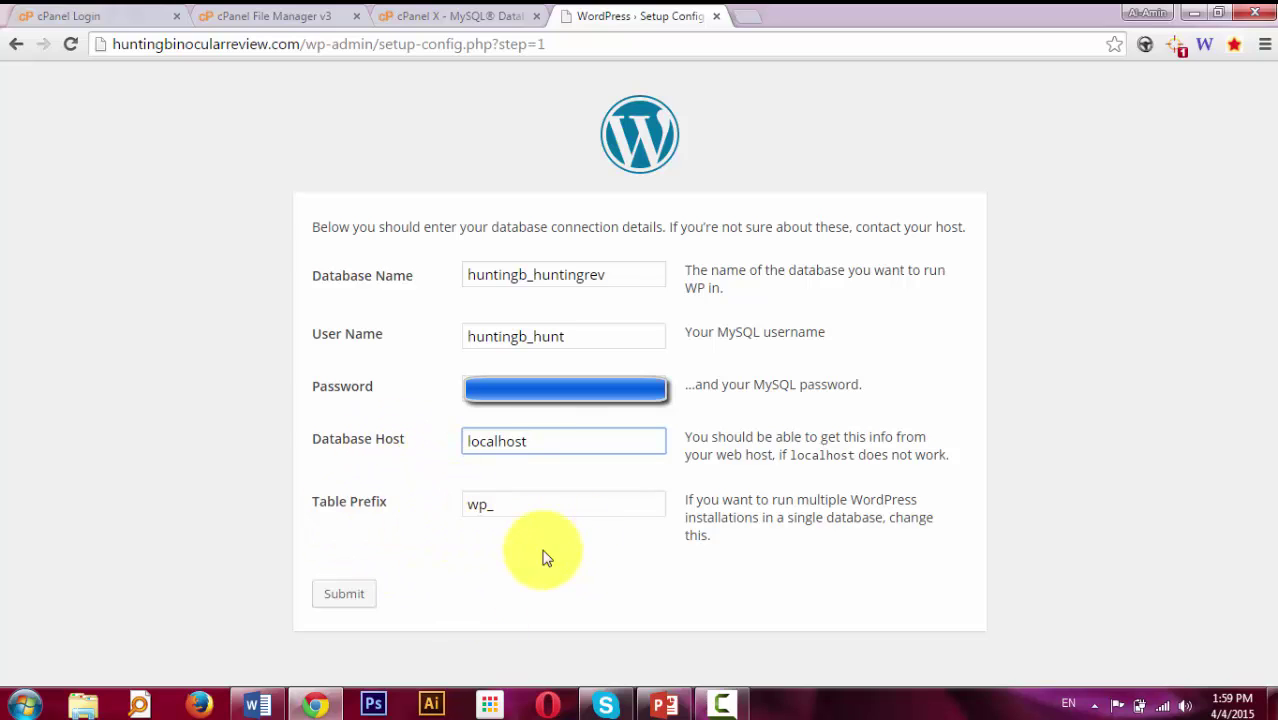
pyautogui.click(340, 594)
pyautogui.click(340, 594)
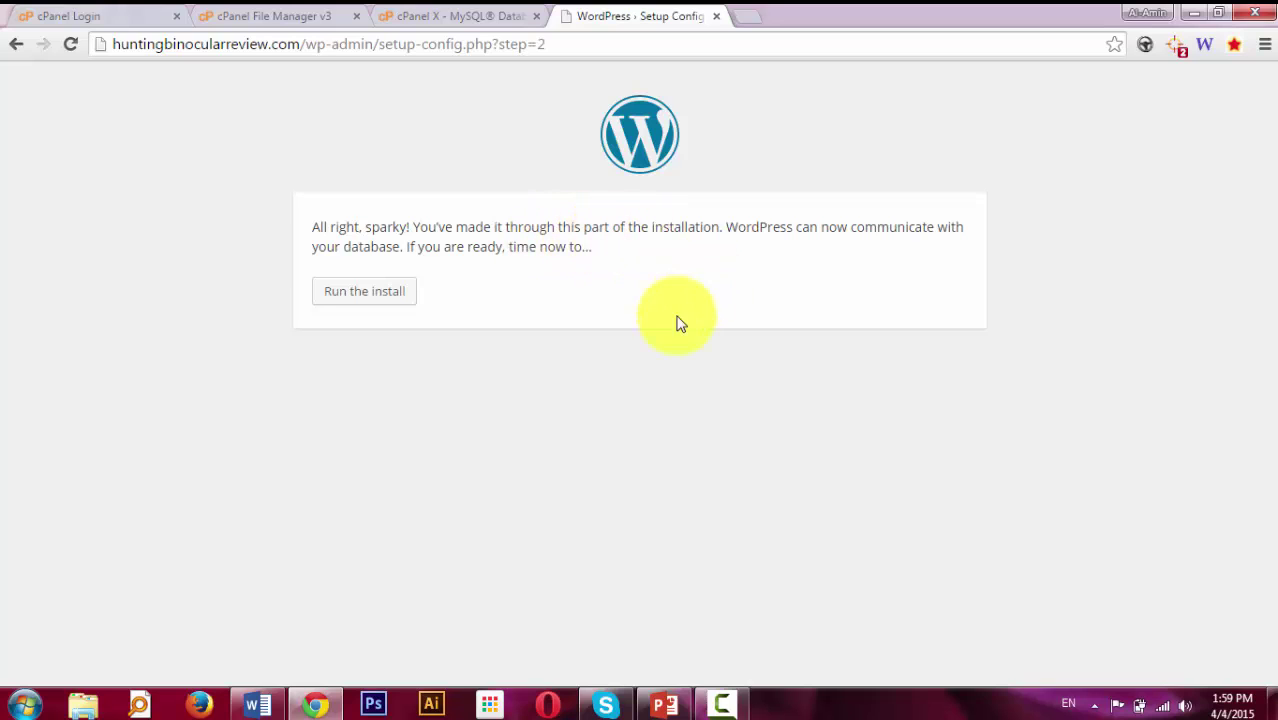
# Start the install and enter the site title, username 'admin' and an admin password.
pyautogui.click(385, 305)
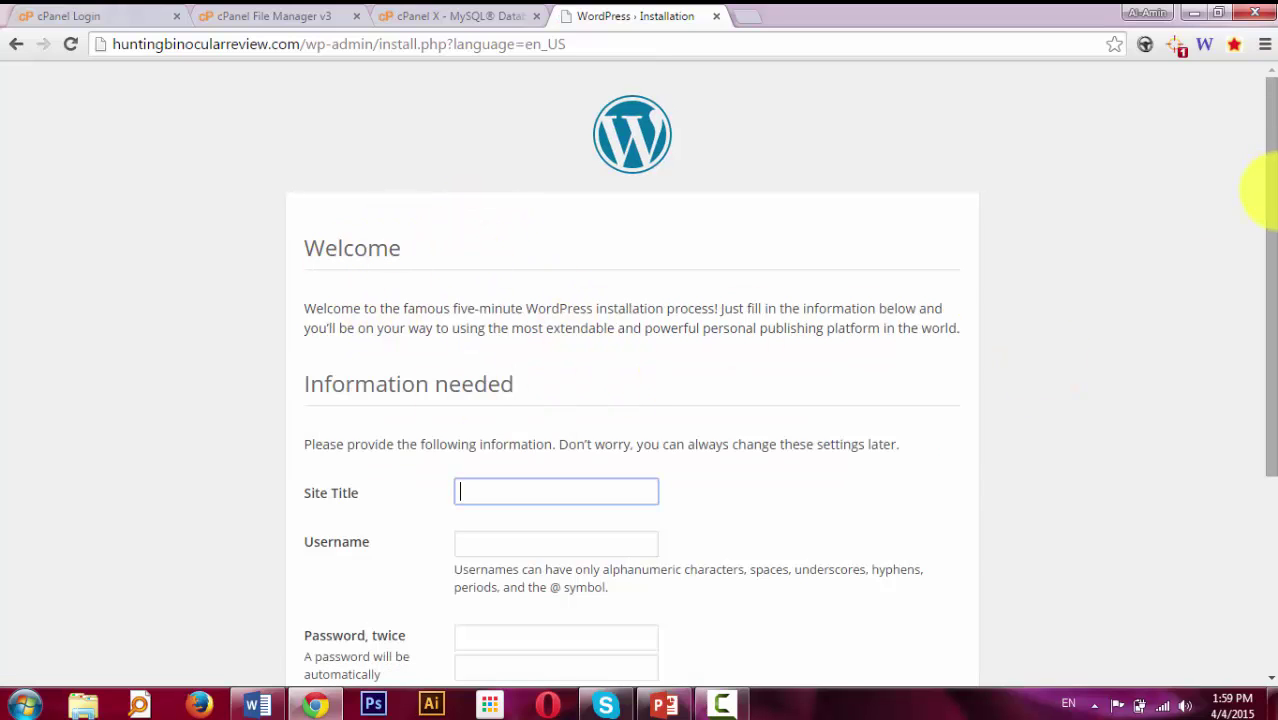
pyautogui.moveTo(1266, 185); pyautogui.dragTo(1268, 405)
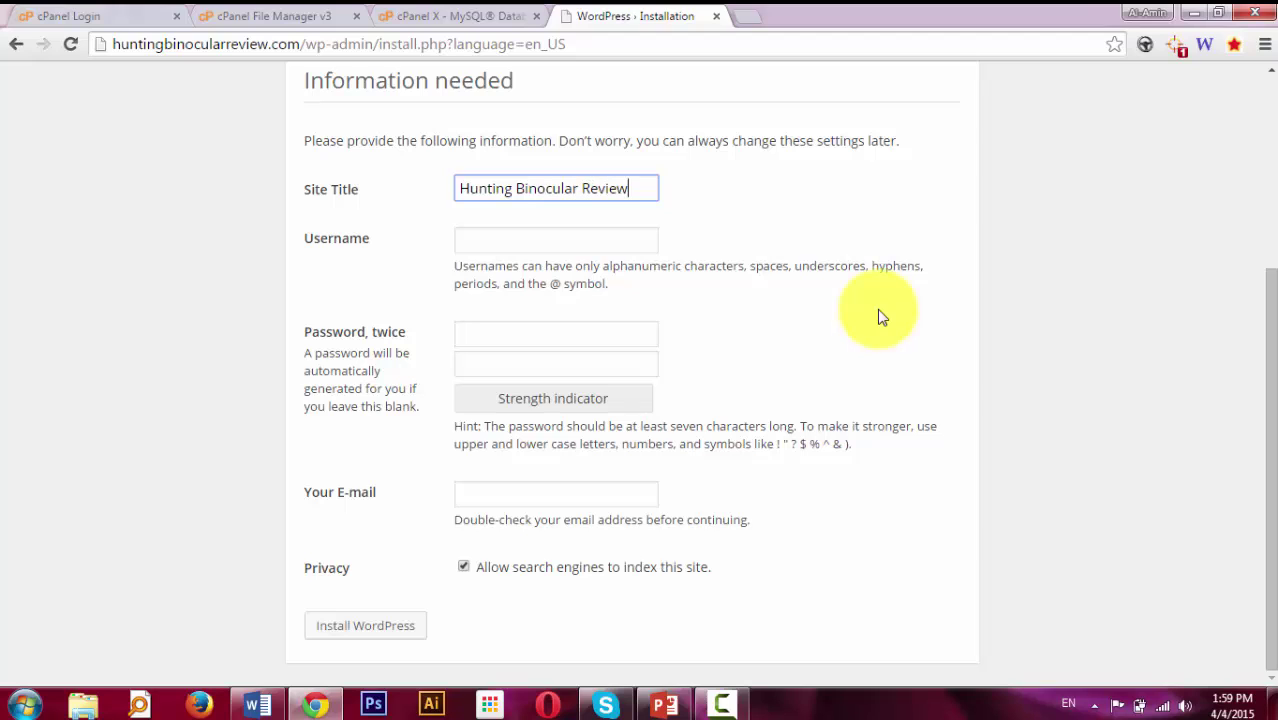
pyautogui.press('Tab')
pyautogui.write('admin')
pyautogui.press('Tab')
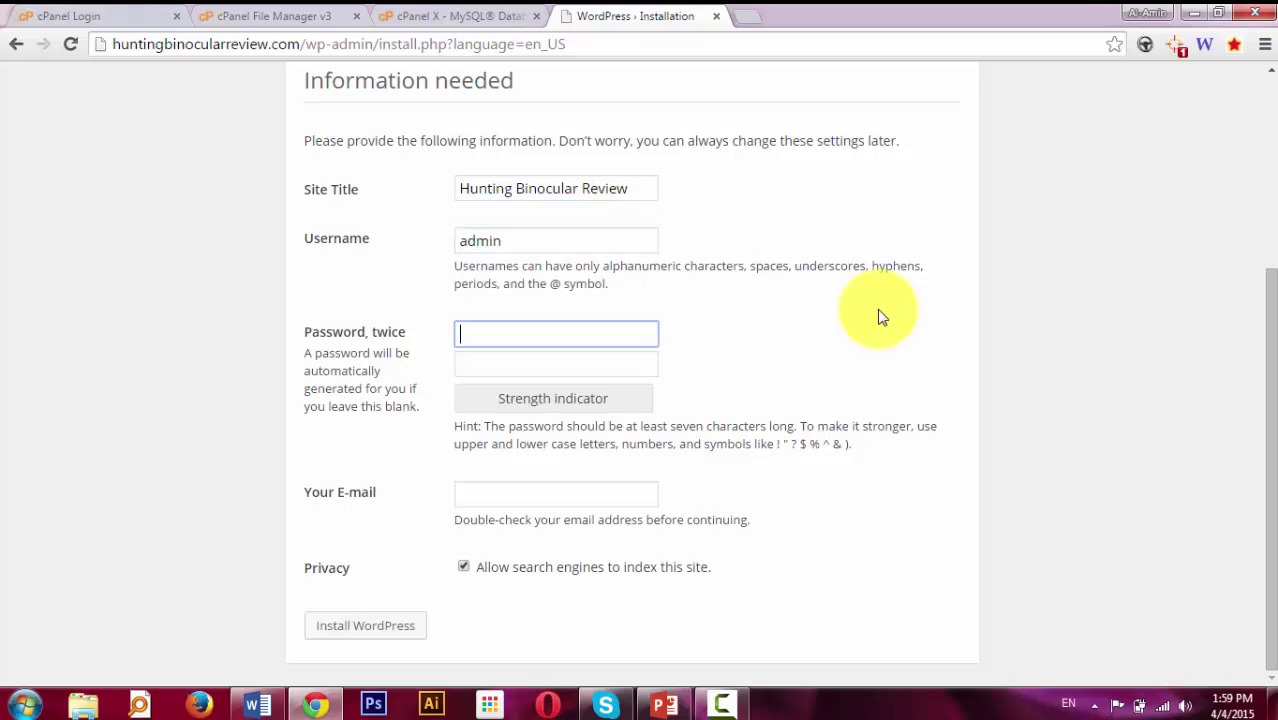
pyautogui.write('••')
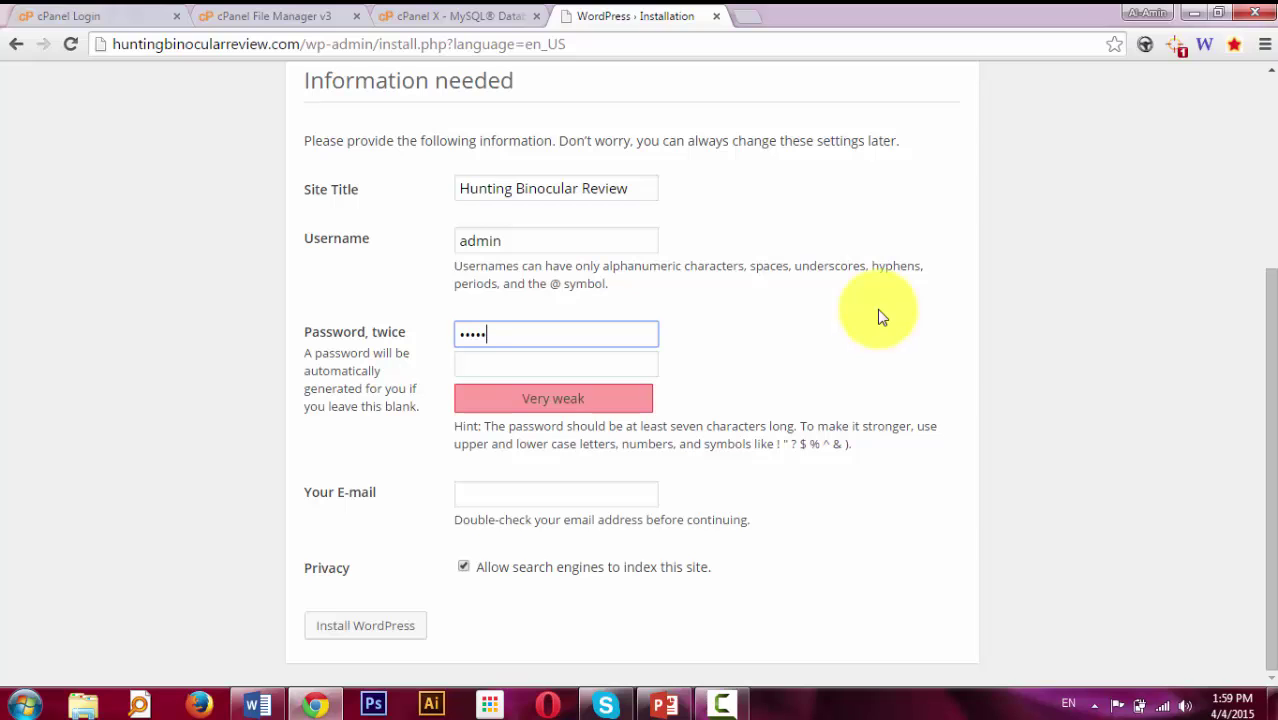
pyautogui.write('•••••••')
pyautogui.press('Tab')
pyautogui.write('•••••••••')
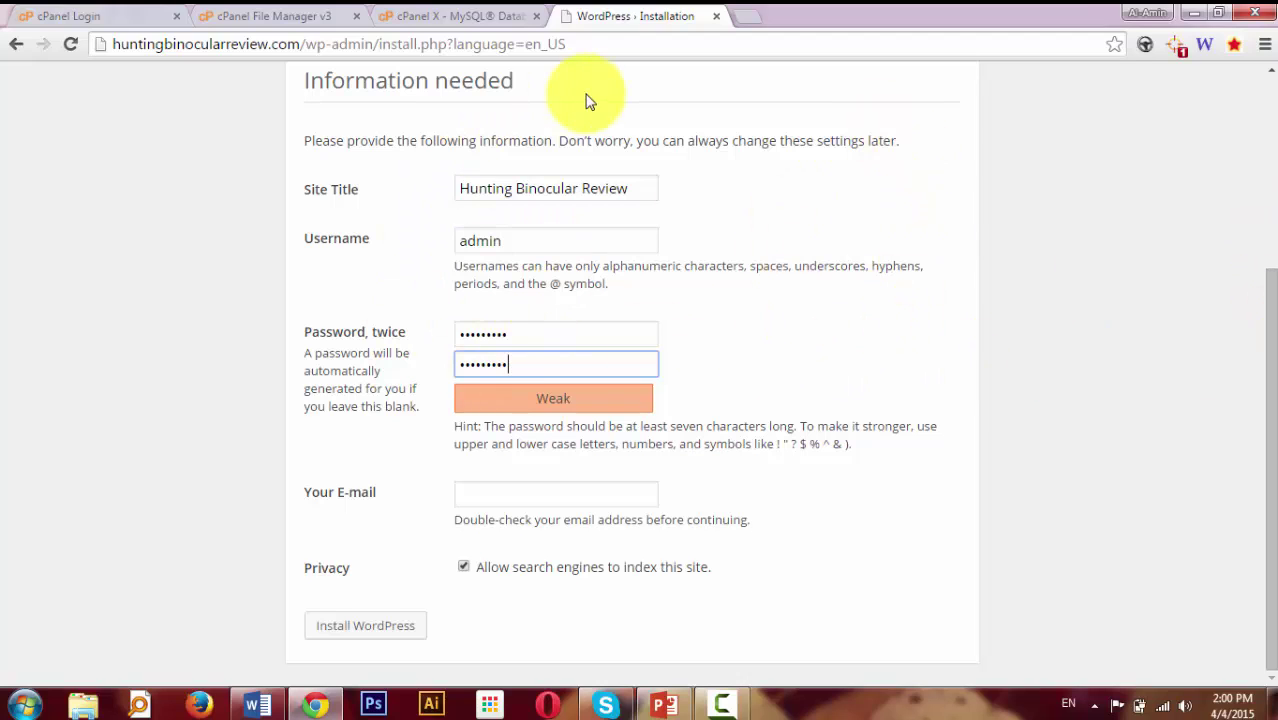
# Fill in the admin e-mail, turn off search-engine indexing, and install WordPress.
pyautogui.click(490, 492)
pyautogui.click(494, 505)
pyautogui.click(499, 521)
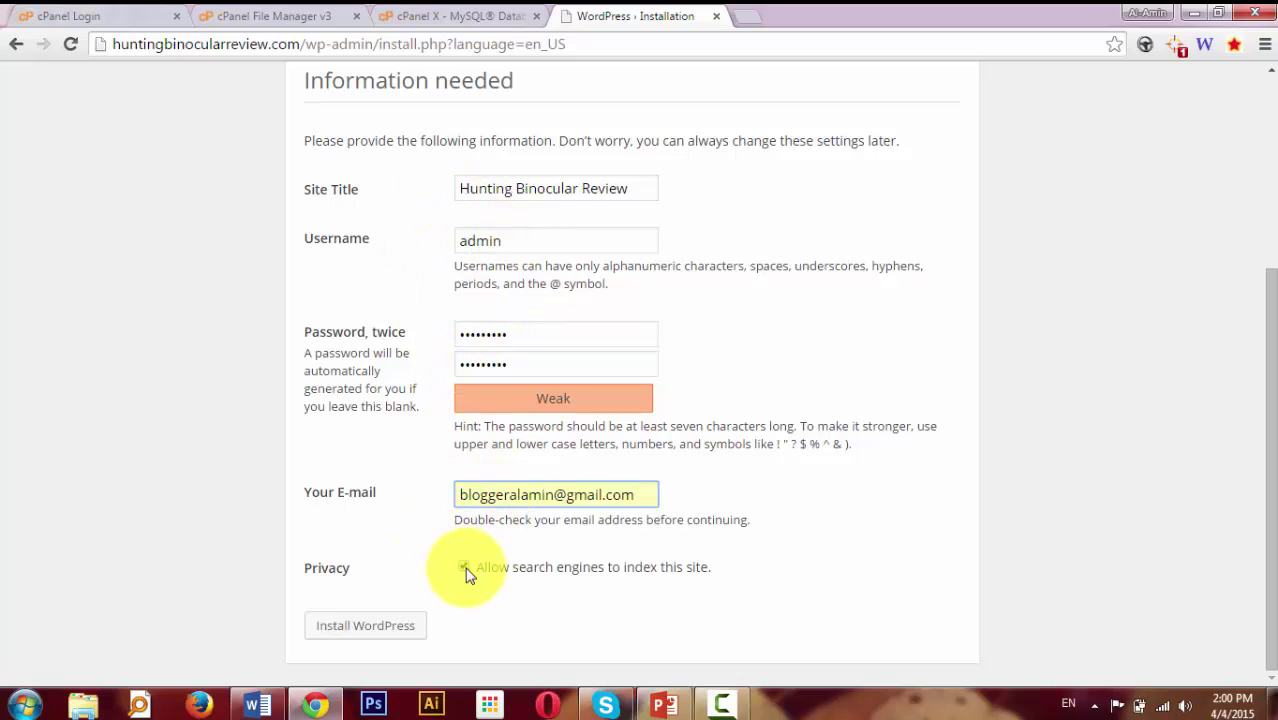
pyautogui.click(463, 567)
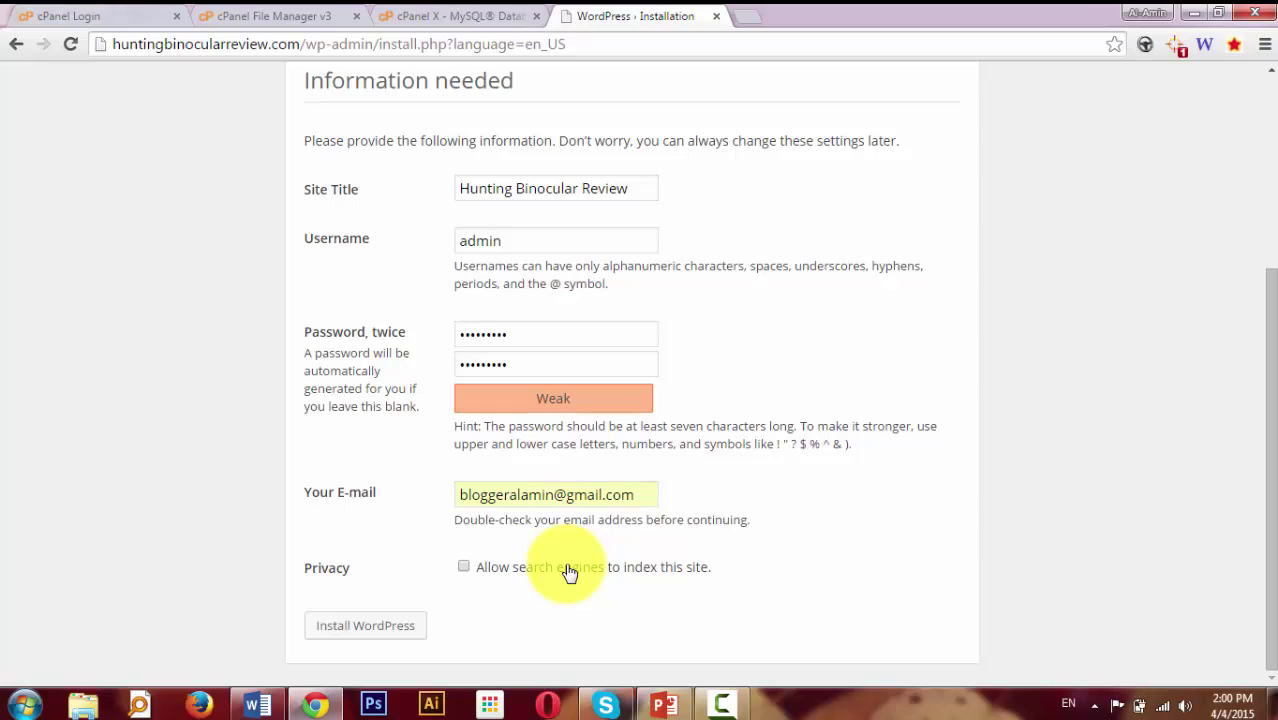
pyautogui.click(366, 627)
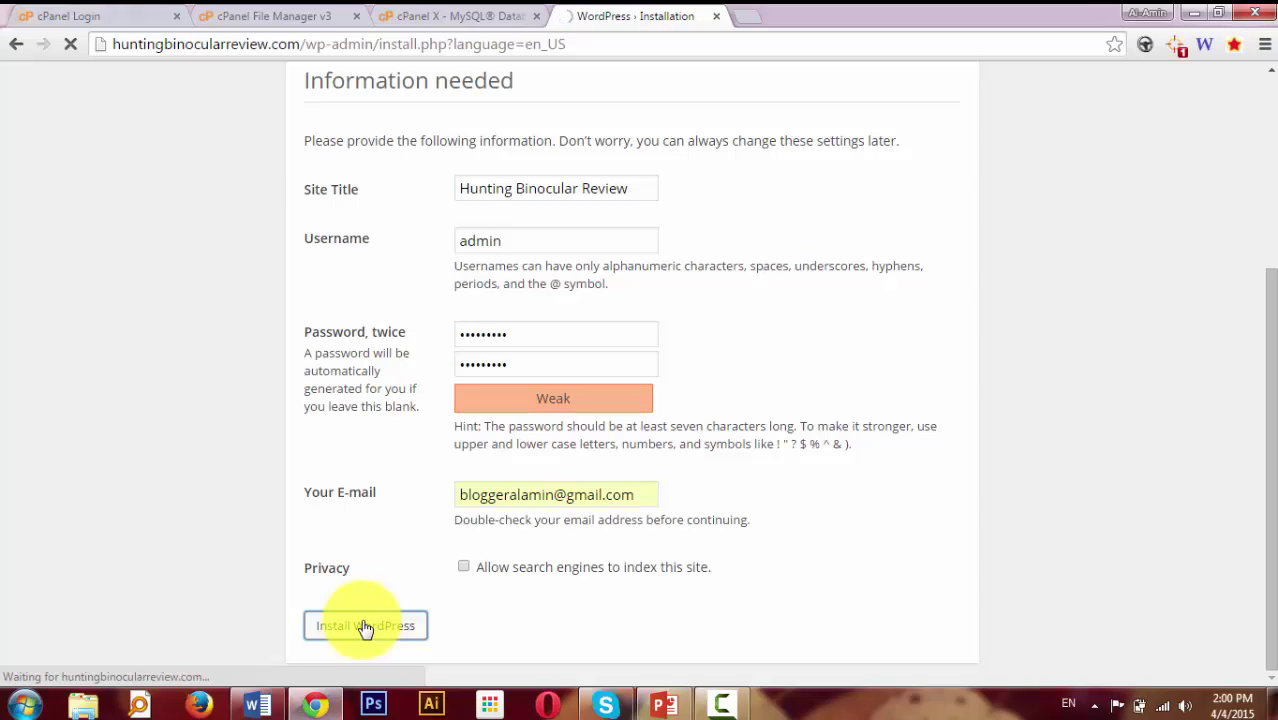
pyautogui.click(923, 186)
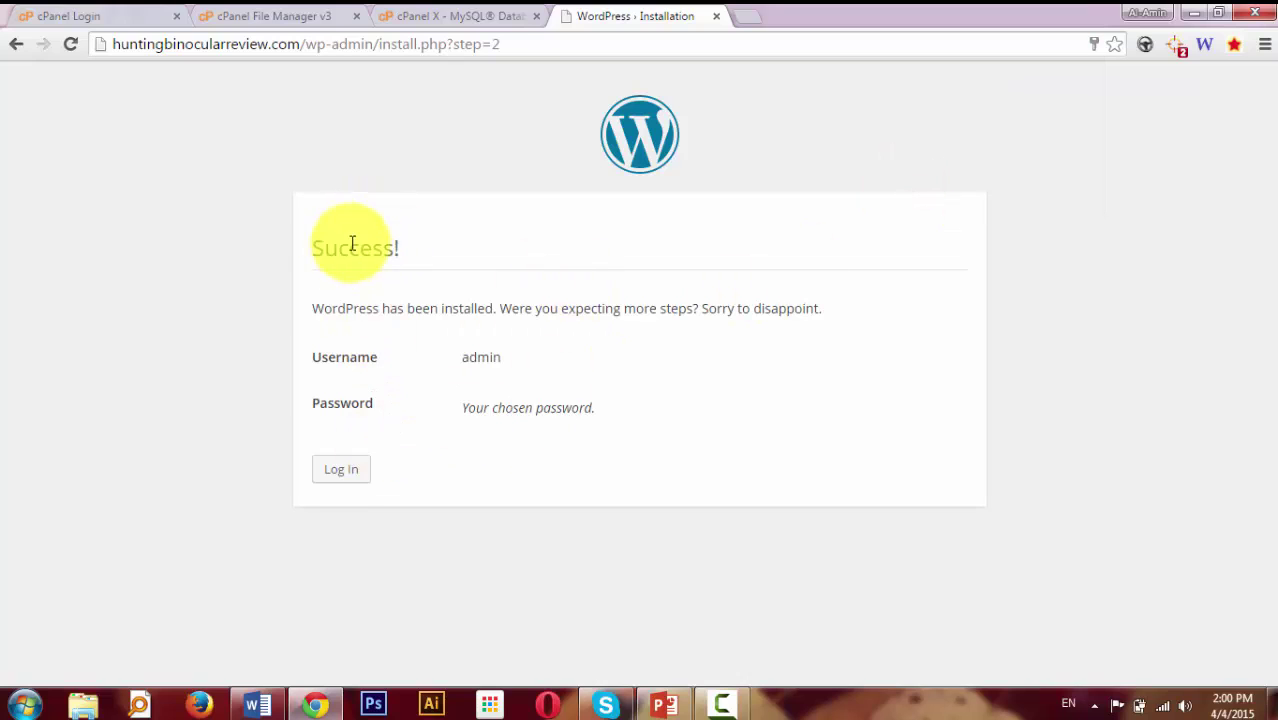
# Log in to the Hunting Binocular Review admin area with the prefilled admin credentials.
pyautogui.click(345, 469)
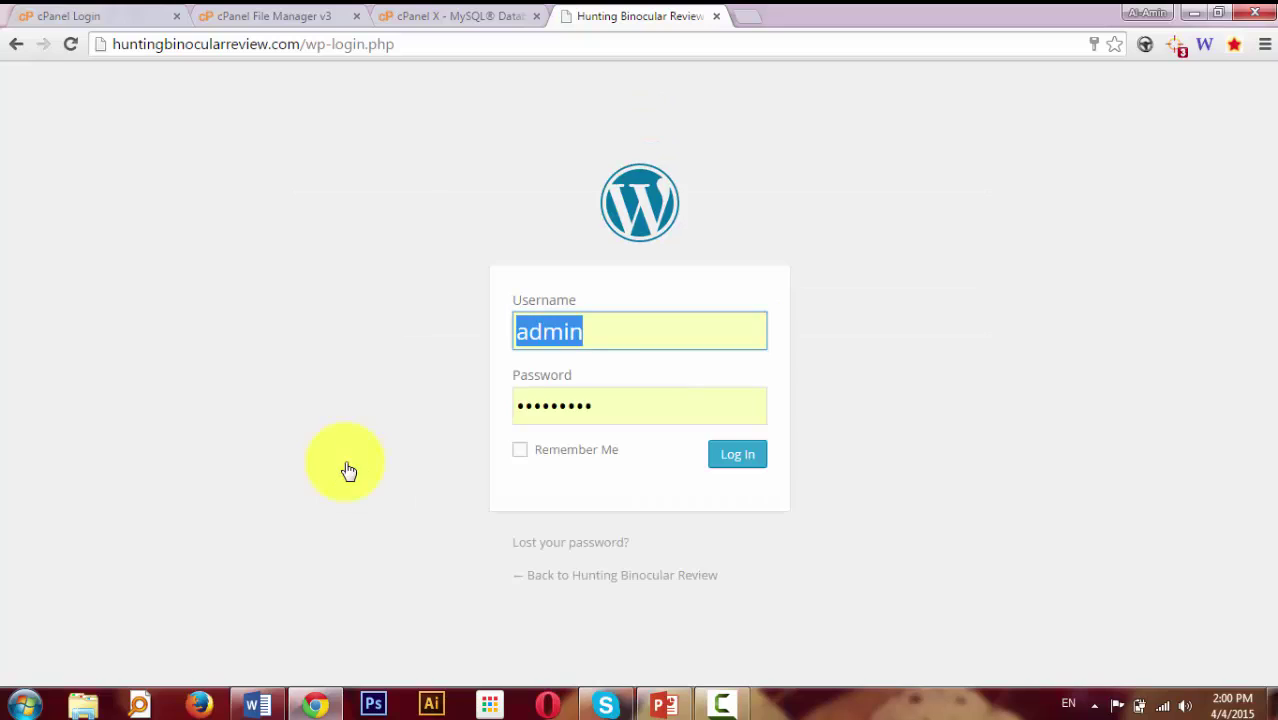
pyautogui.click(742, 457)
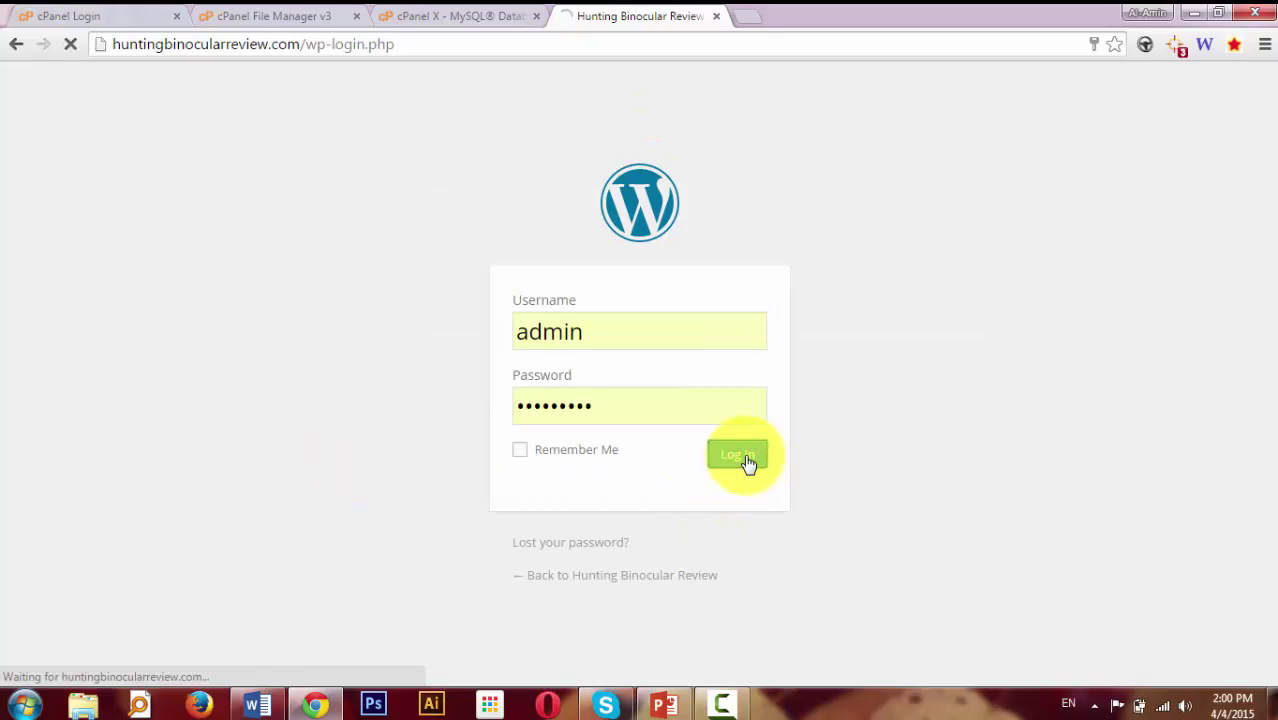